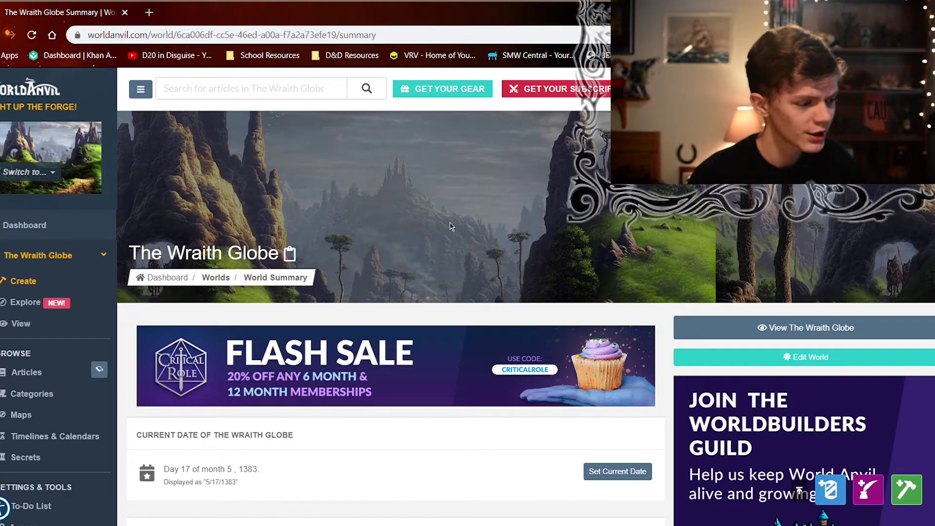
scroll(451, 225, down, 7)
scroll(450, 226, down, 3)
scroll(451, 225, up, 3)
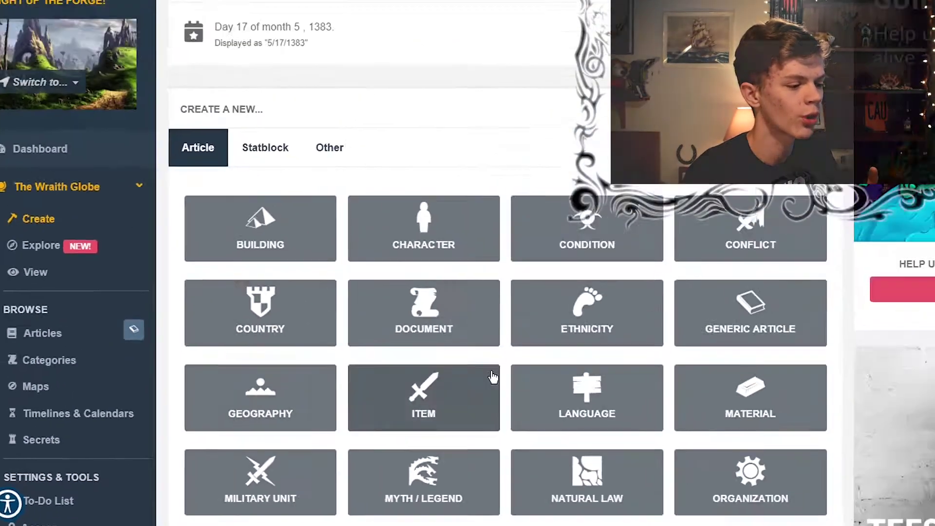
scroll(493, 376, up, 7)
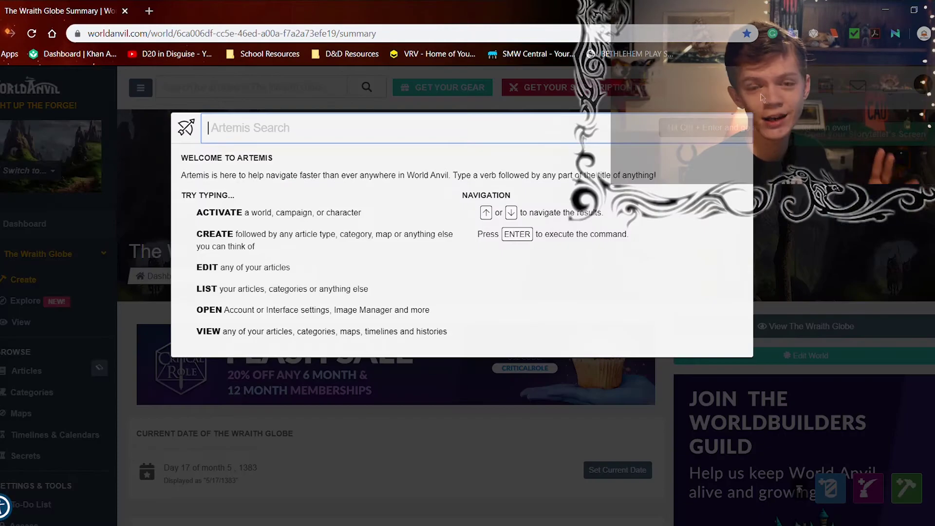
Start a new timeline by running "create timeline" in Artemis Search and title it "The History of The Dragonborn Peoples"
click(757, 87)
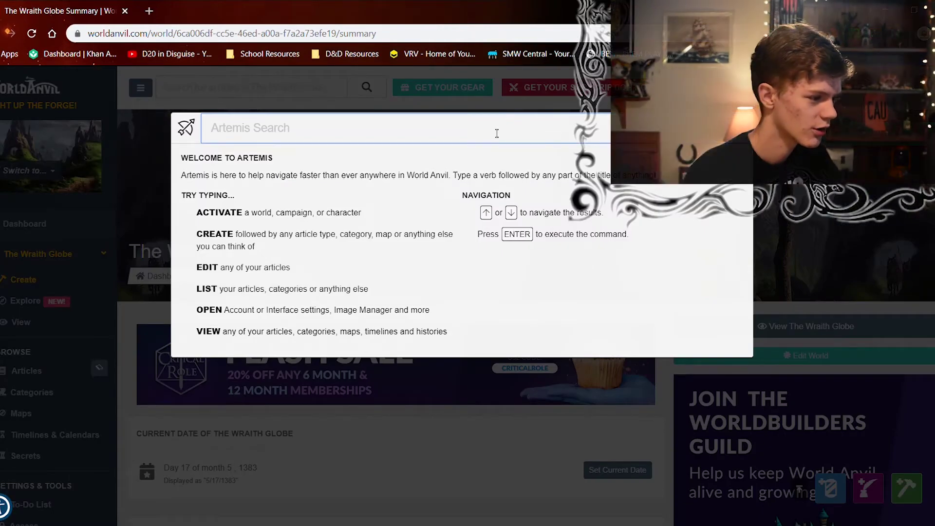
text(creat)
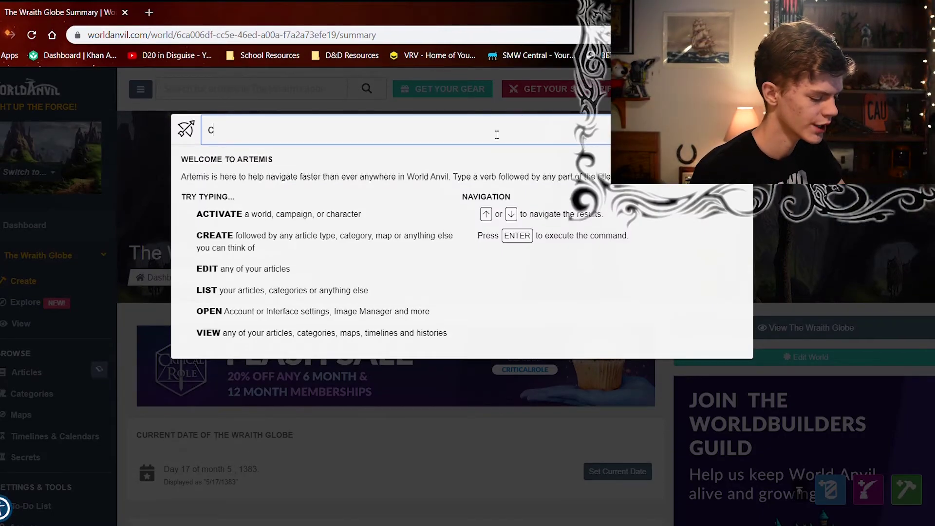
text(e timeline)
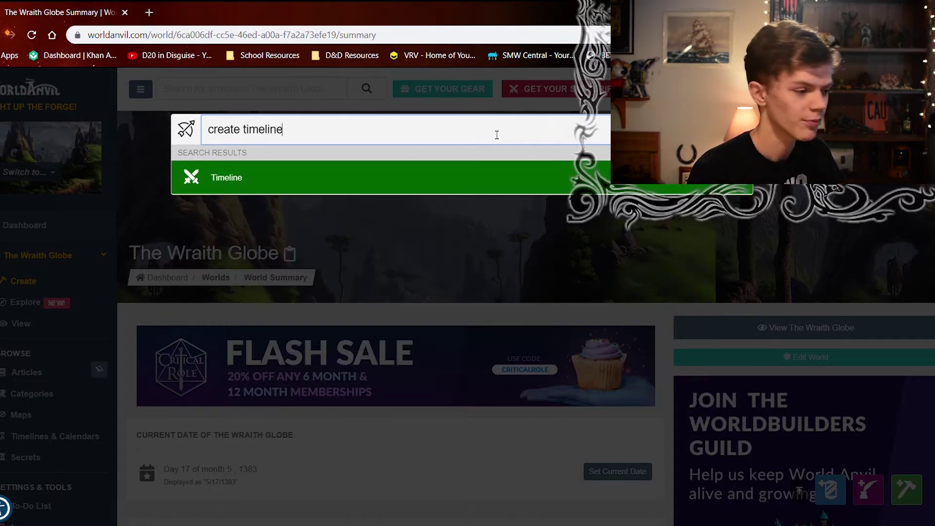
click(538, 193)
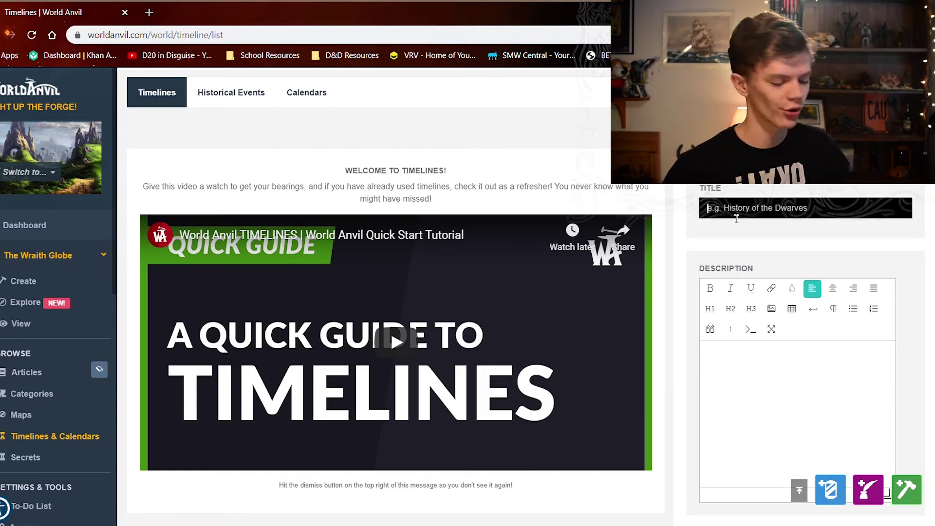
text(T)
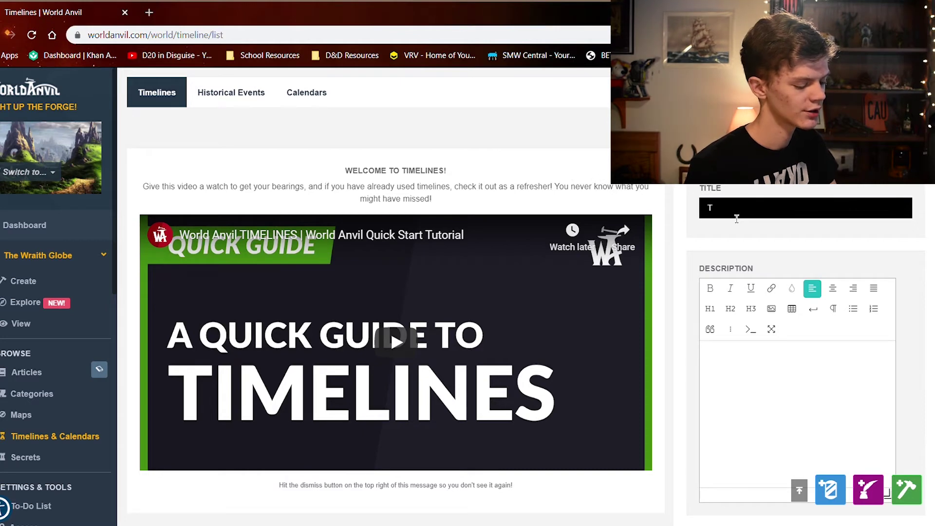
text(he History of The Dragonborn Peoples)
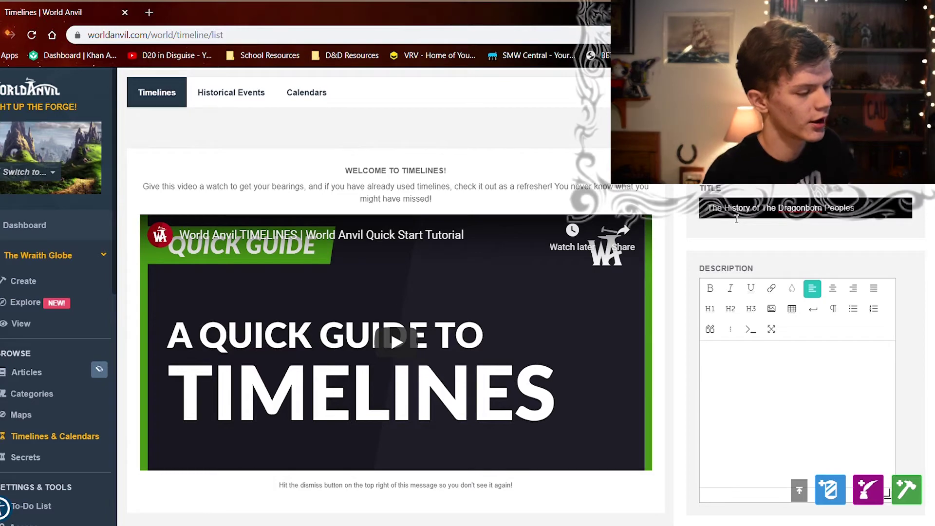
Enter the description "The Dragonborn have a diverse and at points brutal history as the outcasts of many ages in the history of the Wraith Globe."
click(730, 411)
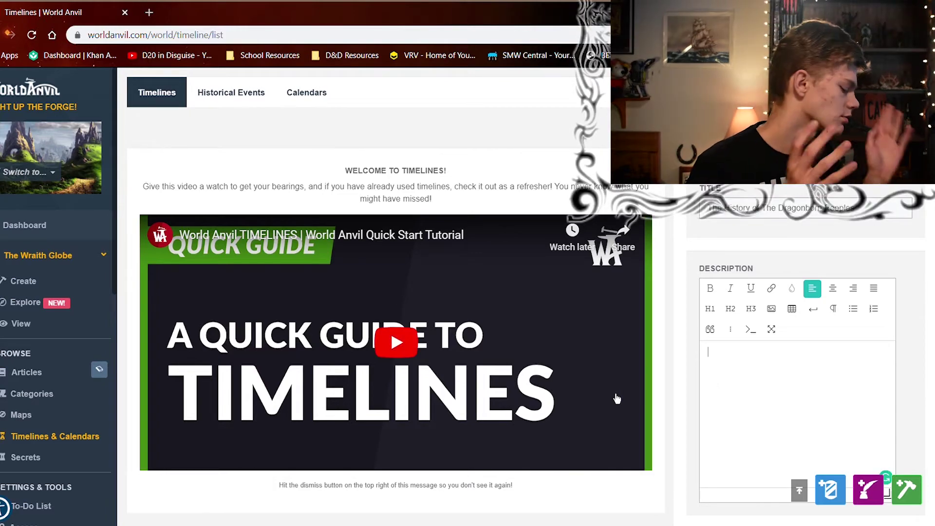
text(The Dra)
text(gonborn have a diverse and sometime)
key(BackSpace)
key(BackSpace)
key(BackSpace)
key(BackSpace)
key(BackSpace)
key(BackSpace)
key(BackSpace)
key(BackSpace)
text(at points brutal history as the outca)
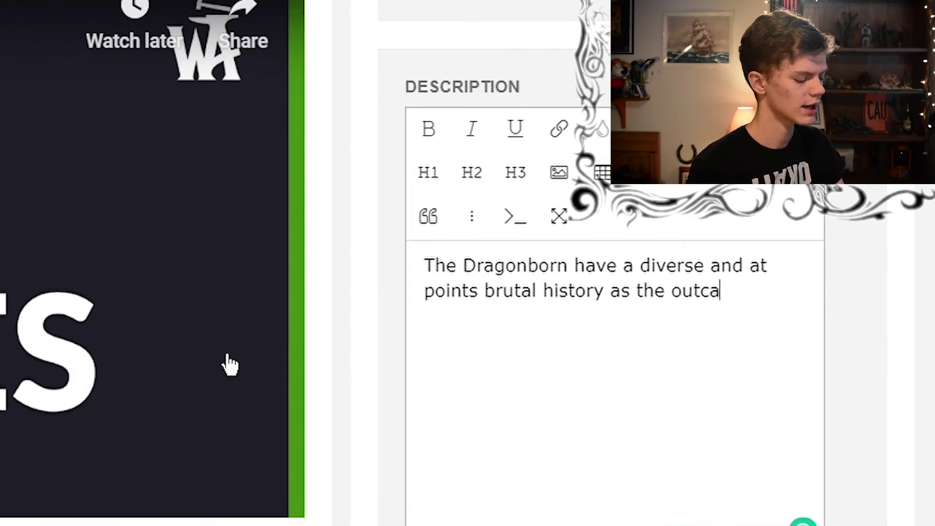
text(sts of many ages)
text( in the history of)
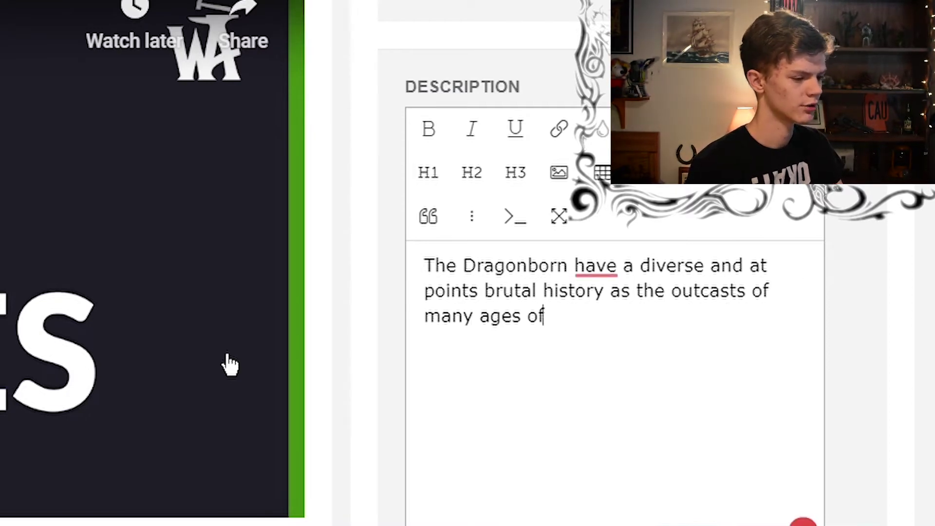
key(BackSpace)
key(BackSpace)
text(in the history of the Wraith Globe.)
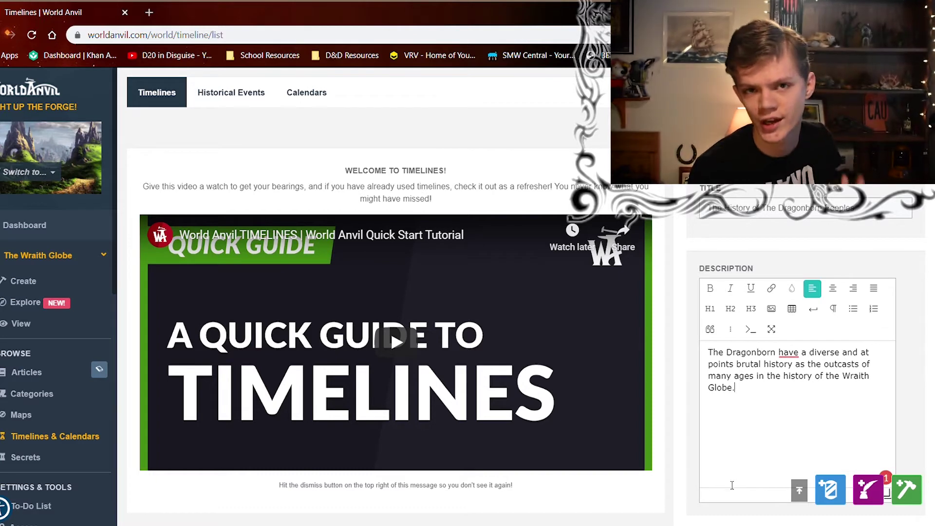
In the timeline's advanced options, keep the Normal (Parallel) type and set the related calendar to The Calendar of Talmar
scroll(779, 414, down, 7)
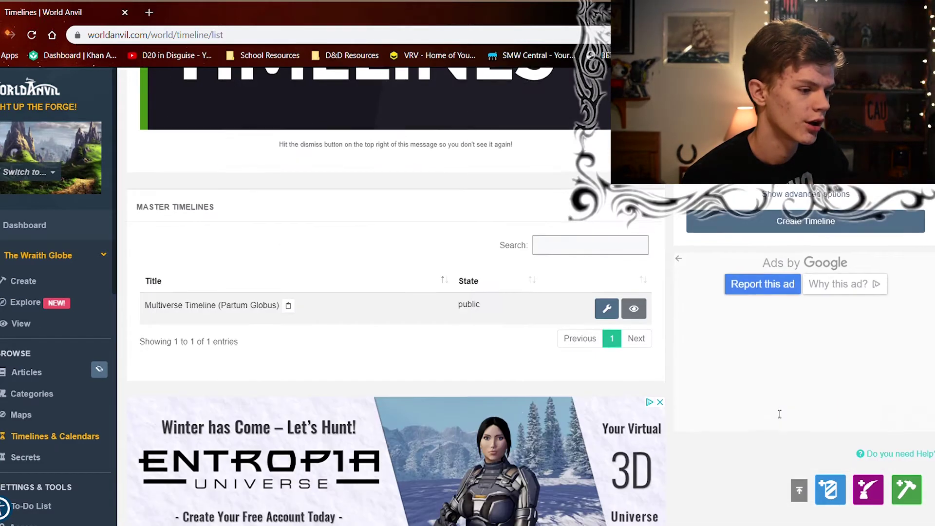
click(774, 196)
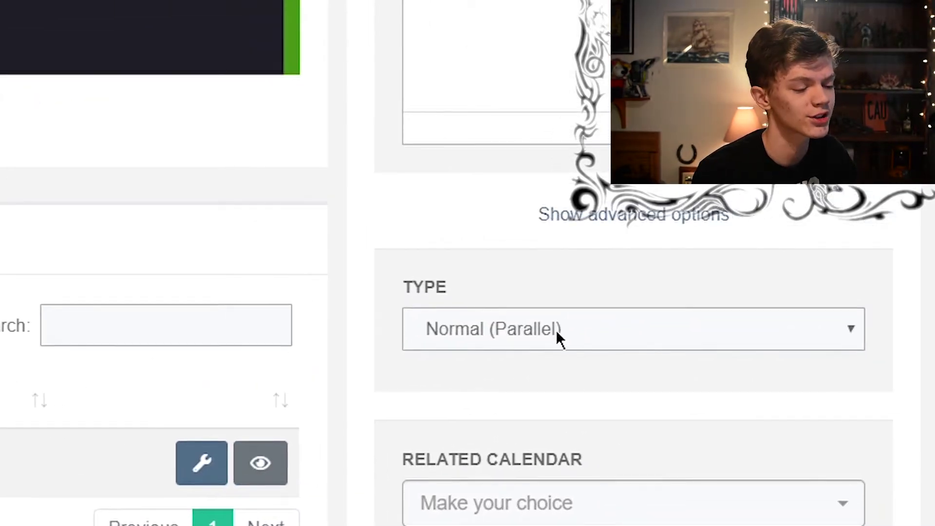
click(553, 331)
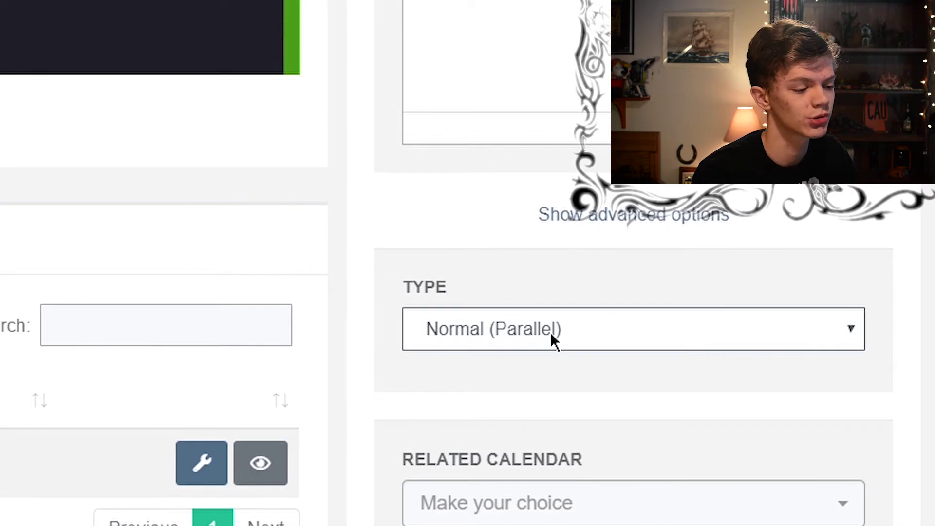
click(553, 511)
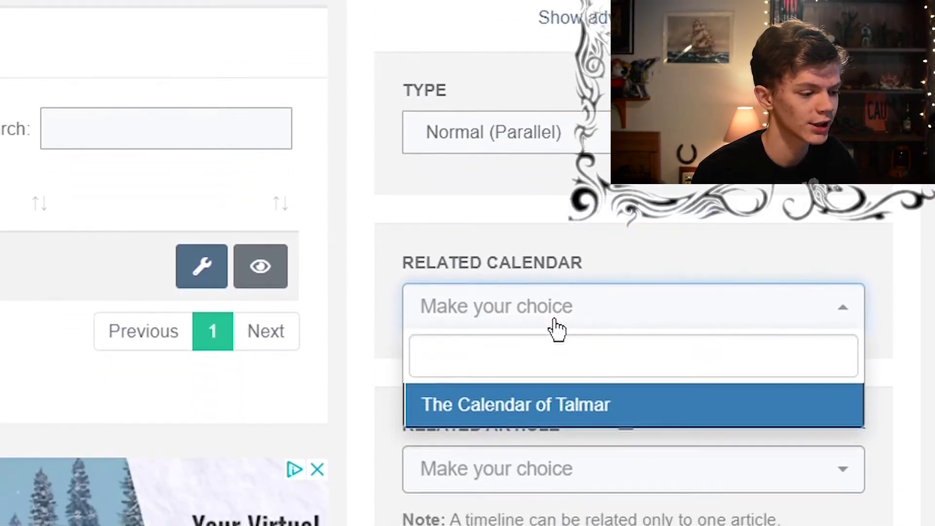
click(559, 417)
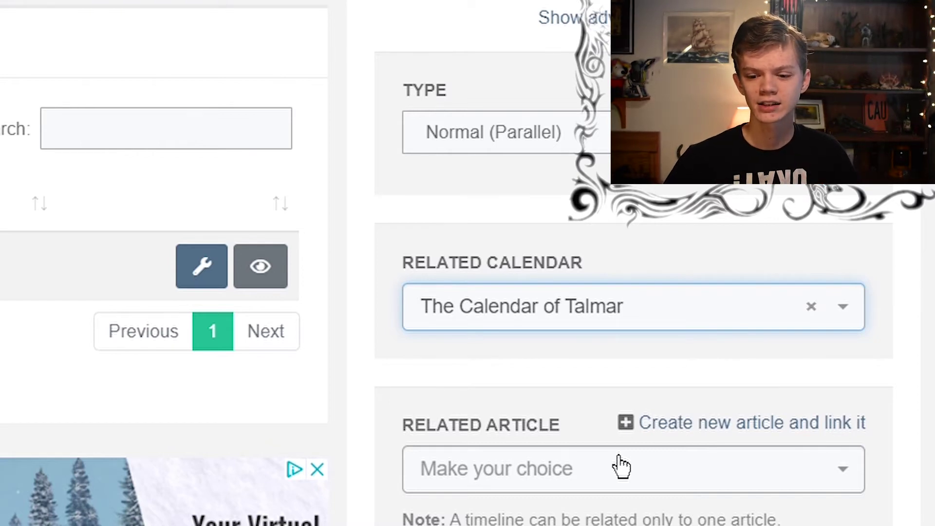
Link the timeline to the related article "The Bhreith - The Dragonborn" and create the timeline
click(608, 488)
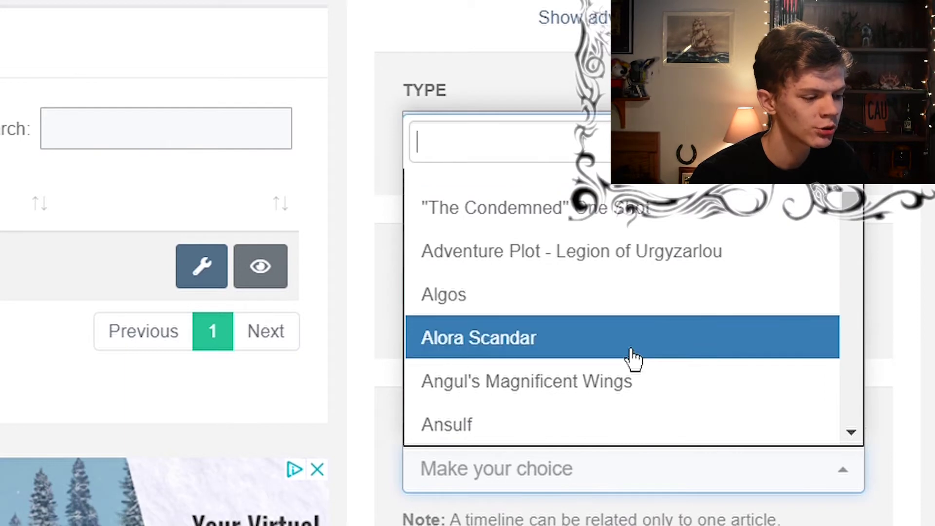
scroll(625, 374, down, 5)
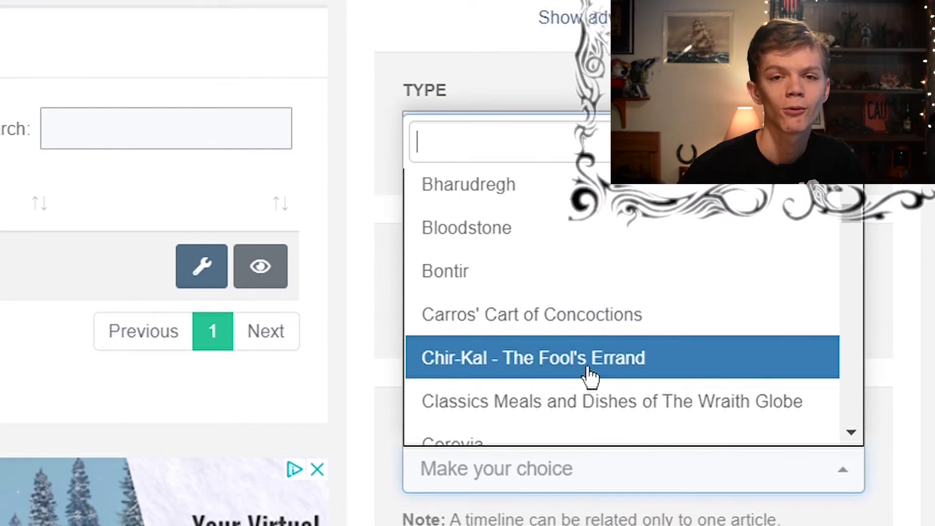
scroll(745, 346, down, 10)
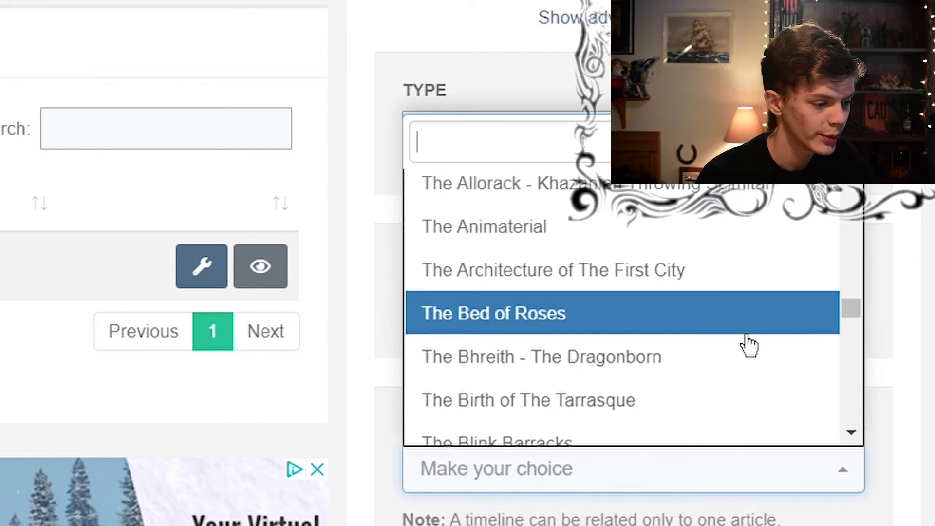
click(734, 353)
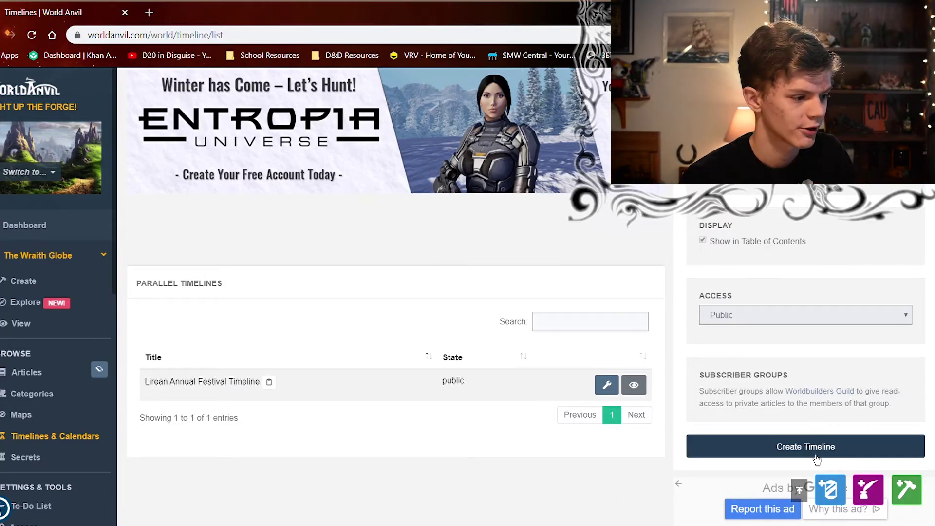
click(816, 458)
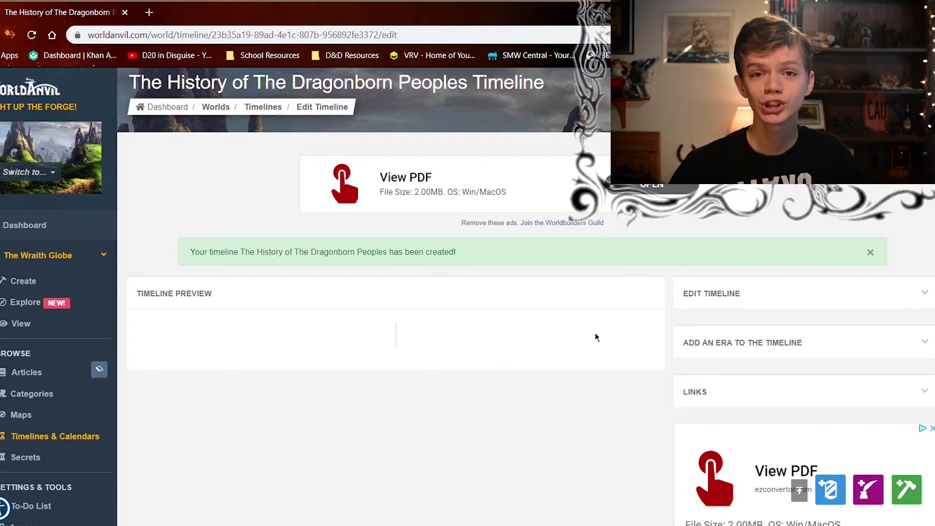
Start adding an era to the timeline and title it "The Draconic Drift"
click(733, 350)
click(751, 412)
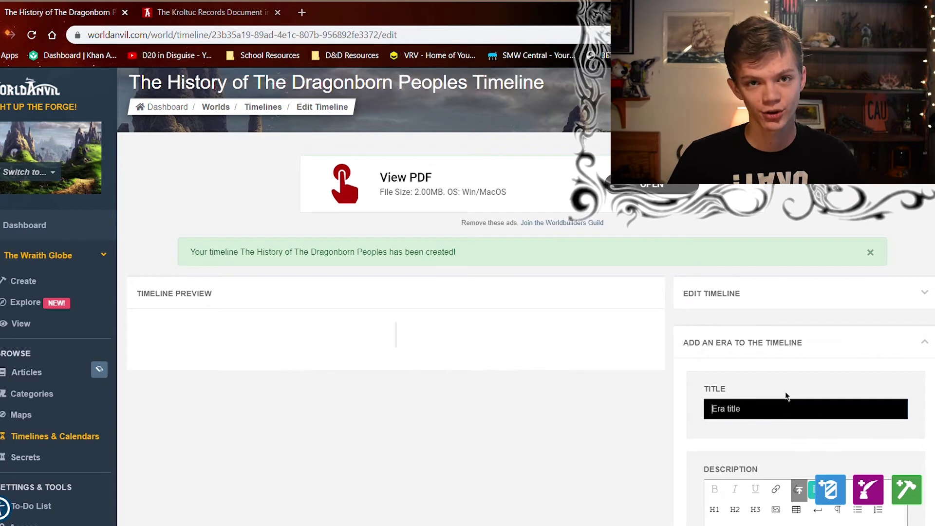
text(D)
key(BackSpace)
text(The )
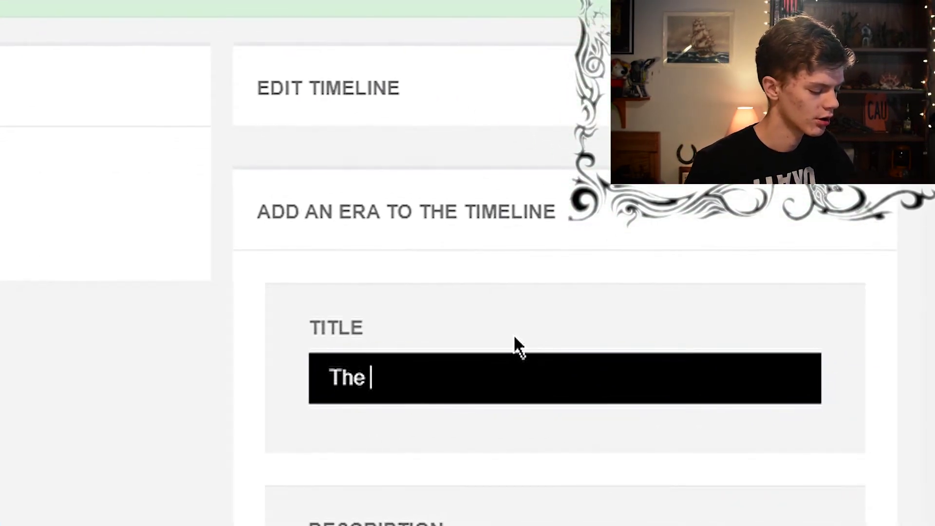
text(Draconic Drift)
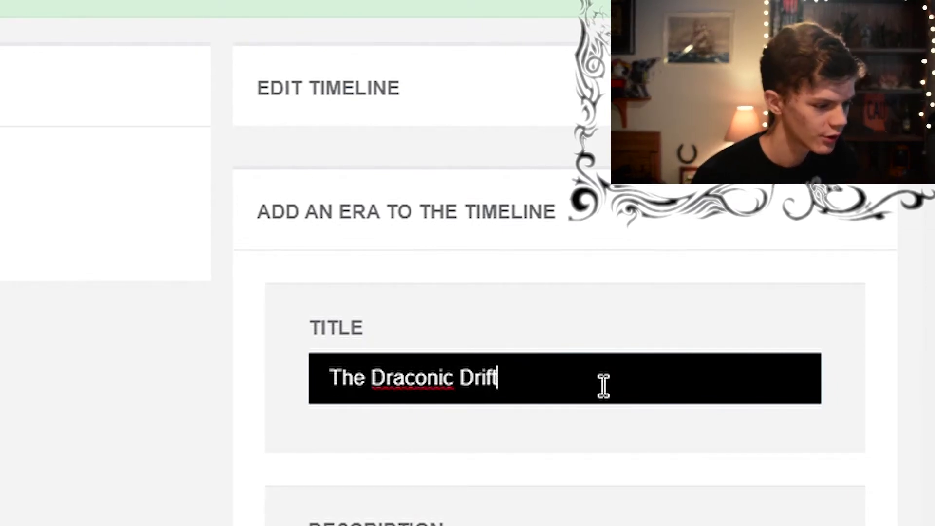
Describe the era as one of the greatest journeys in all of history, with the Bhreith forced off the main continent and drifting in small fishing boats
scroll(583, 438, down, 5)
click(464, 189)
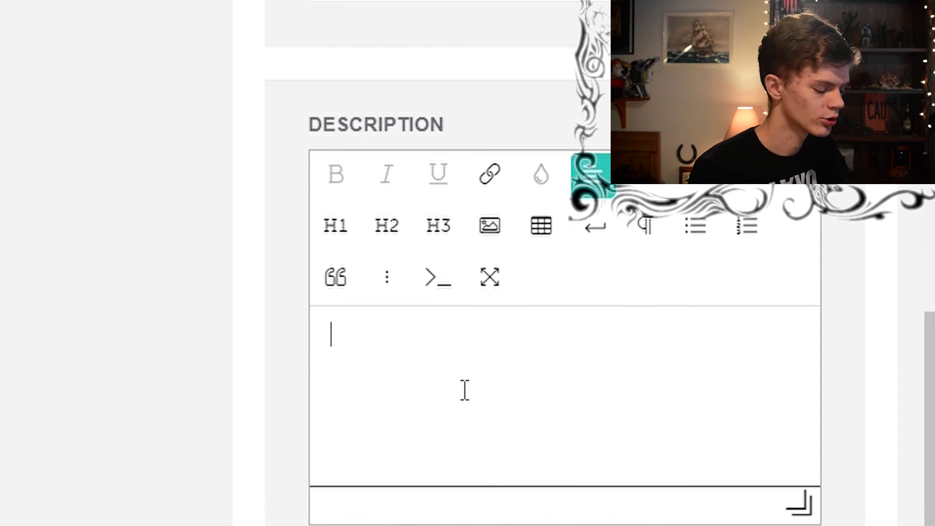
text(The Dra)
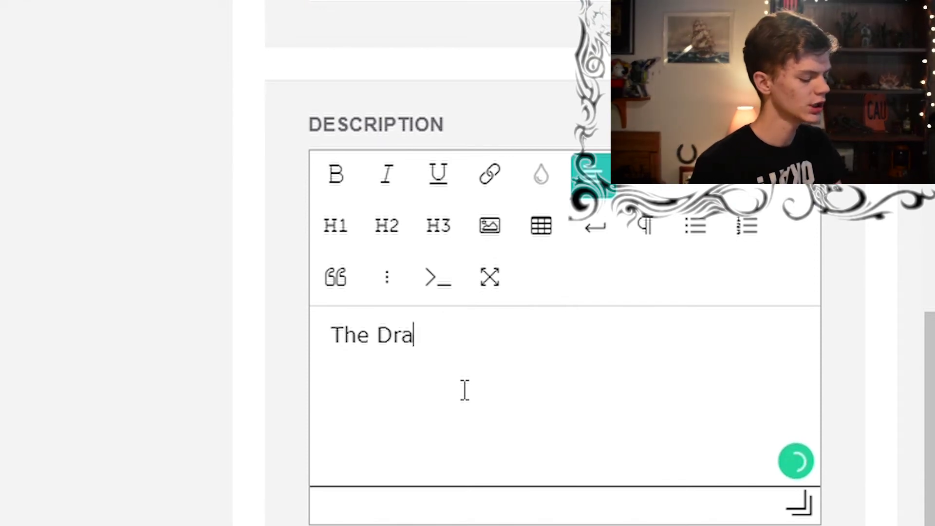
text(conic D)
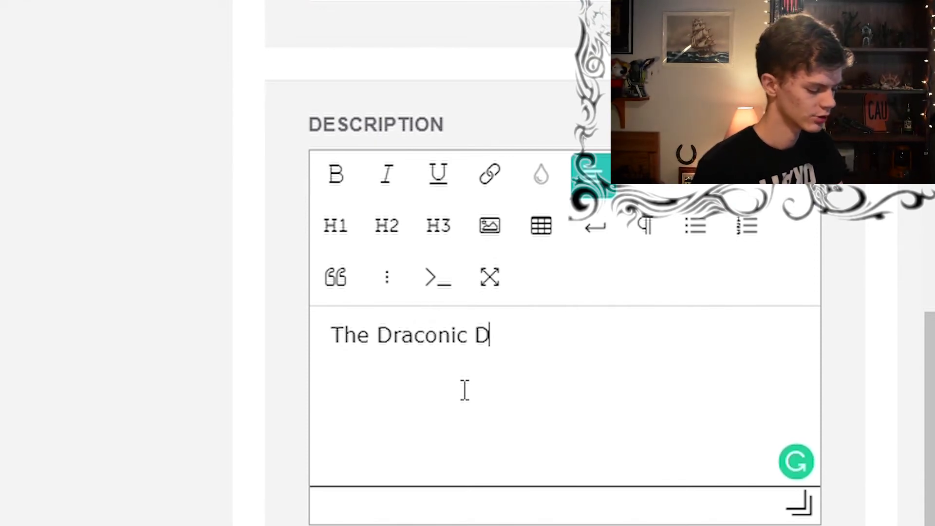
text(rift is )
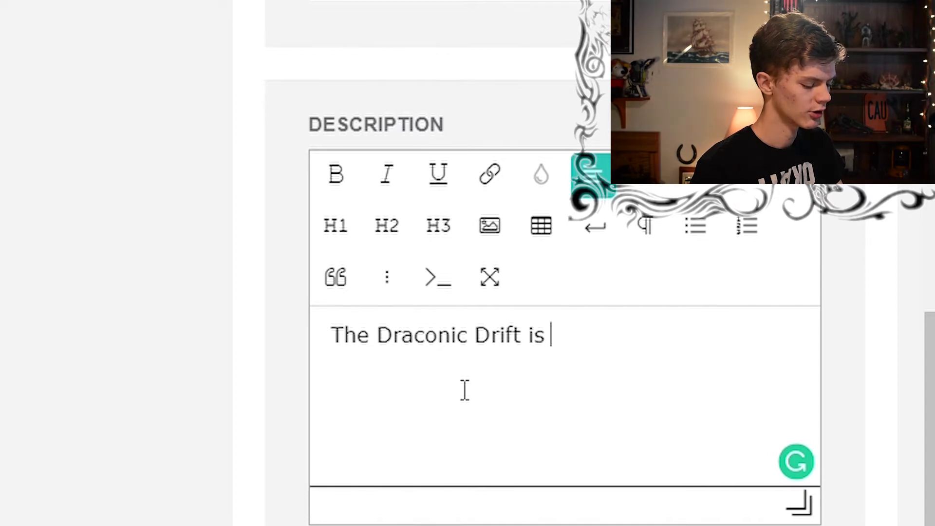
text(one of the g)
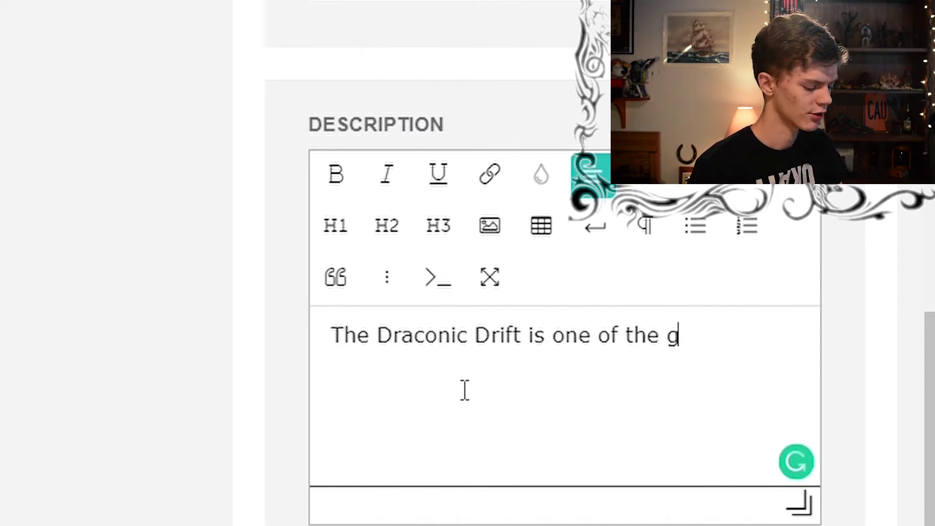
text(reates)
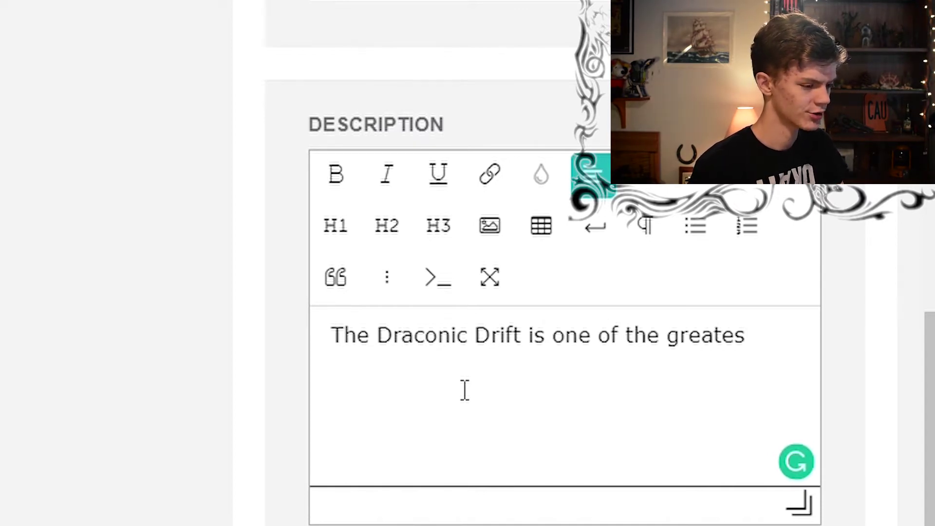
text(t journey)
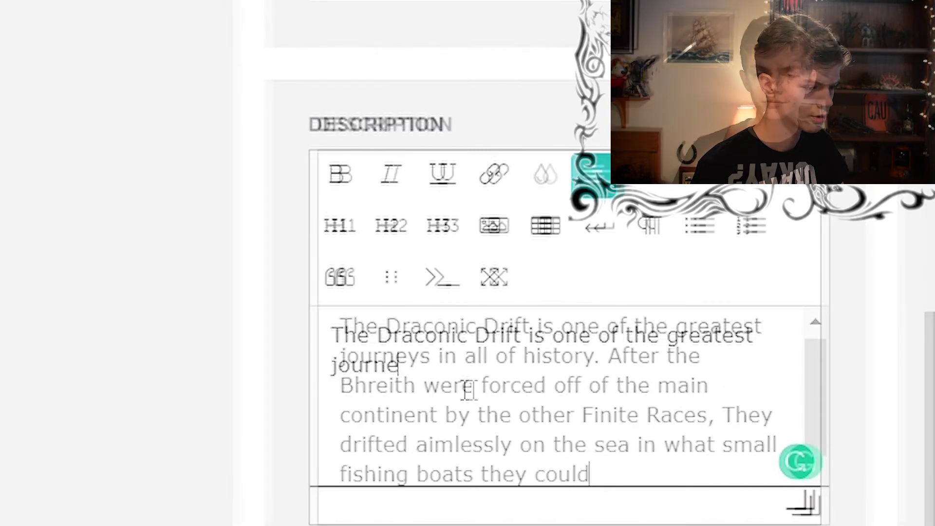
text(find)
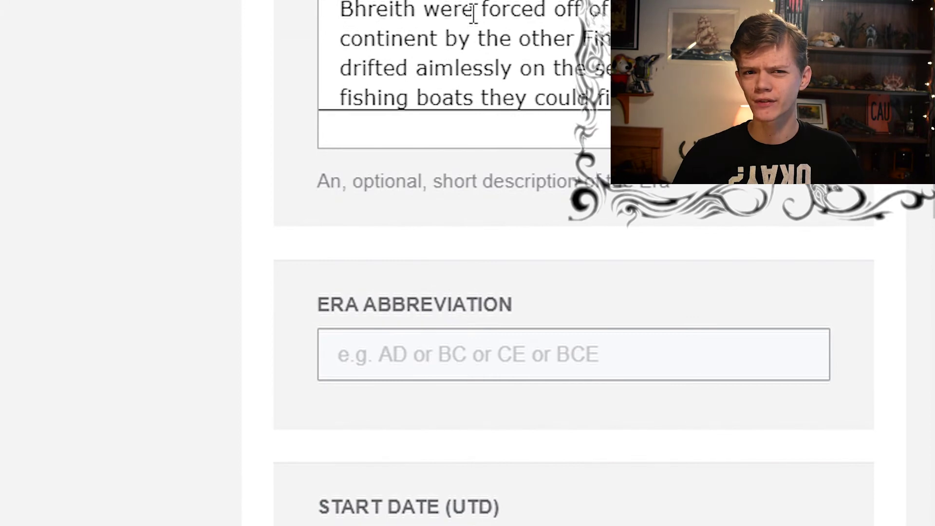
Set the era abbreviation to PGH
click(504, 380)
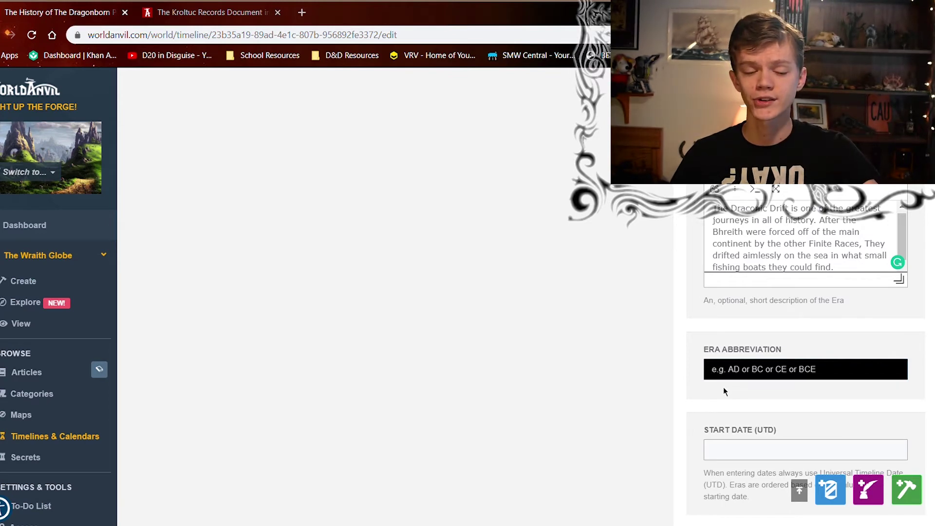
text(PG)
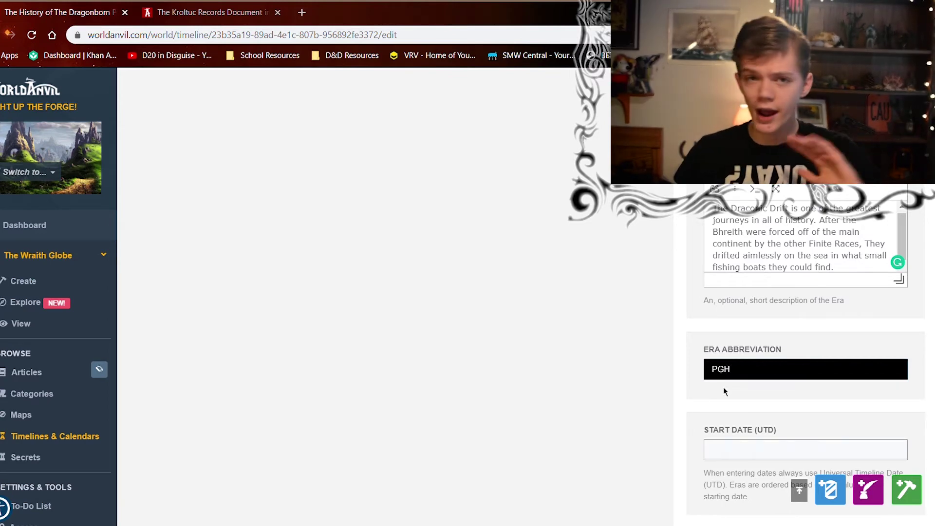
Set the era's start and end dates to 607 and create the era
scroll(723, 395, down, 3)
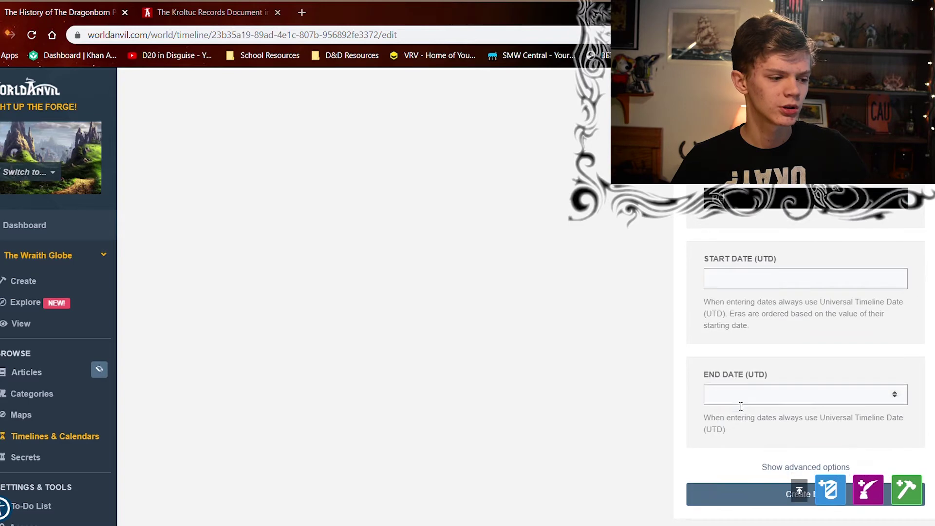
click(731, 286)
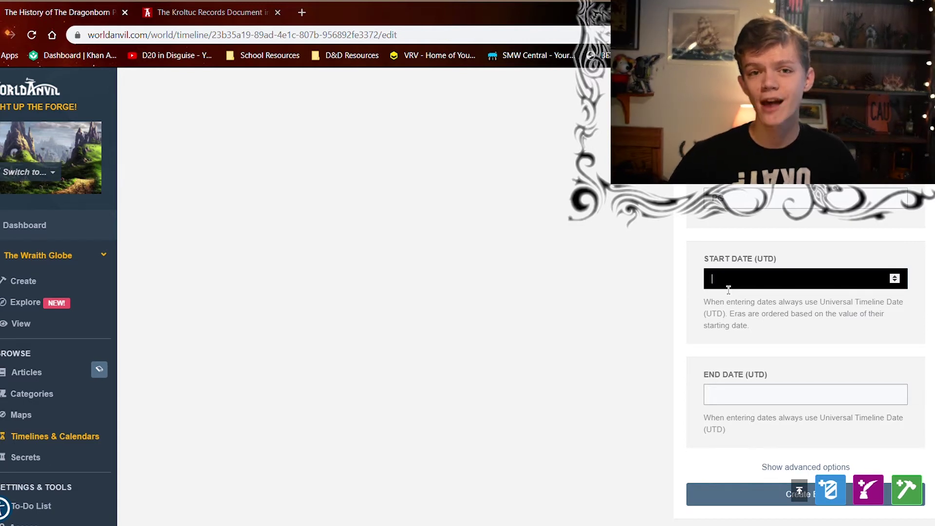
text(607)
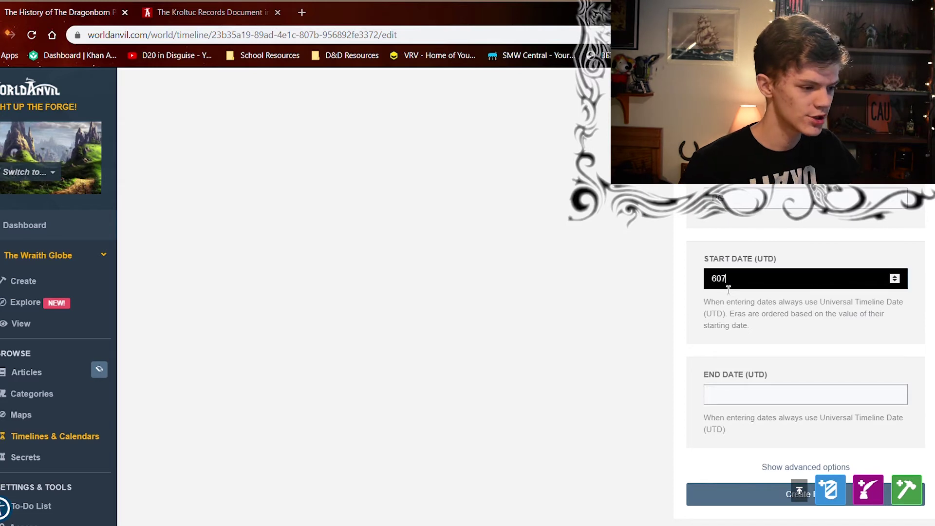
click(759, 407)
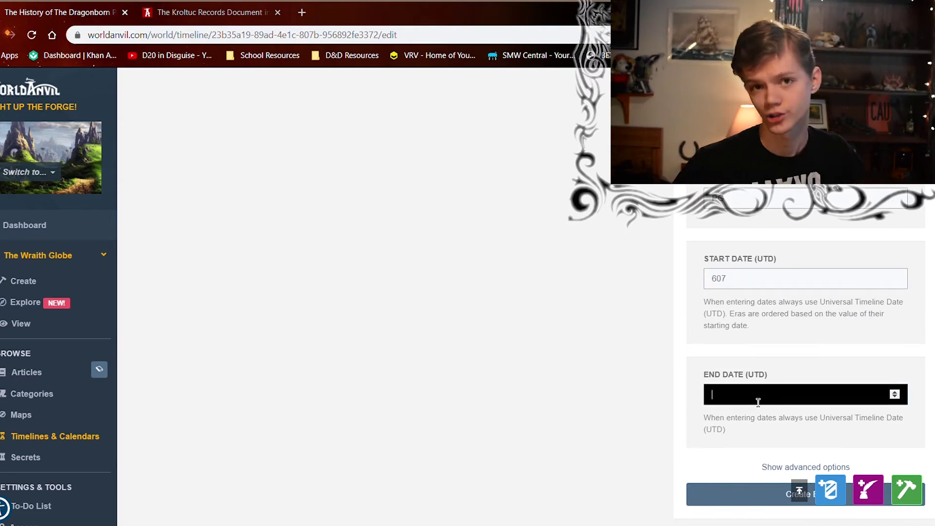
scroll(758, 402, down, 6)
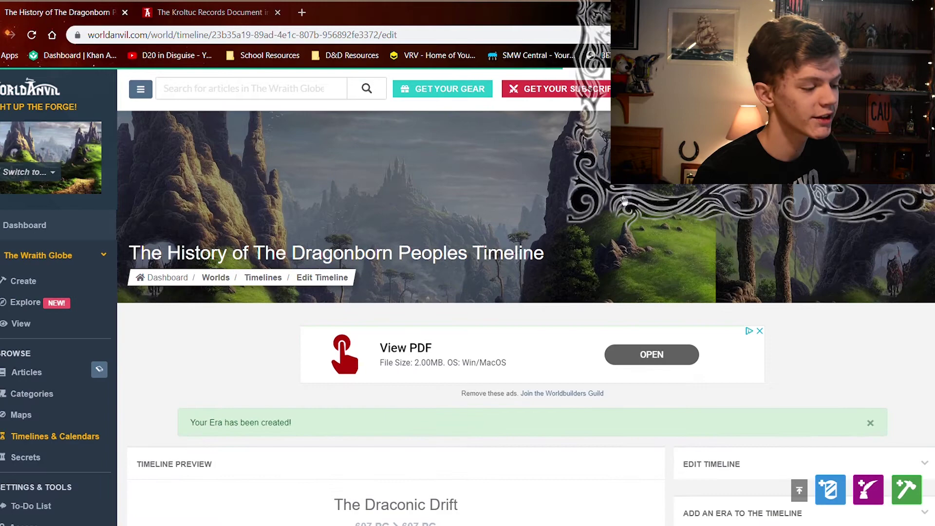
Check the new era in the timeline preview and start a new historical entry
scroll(484, 232, down, 7)
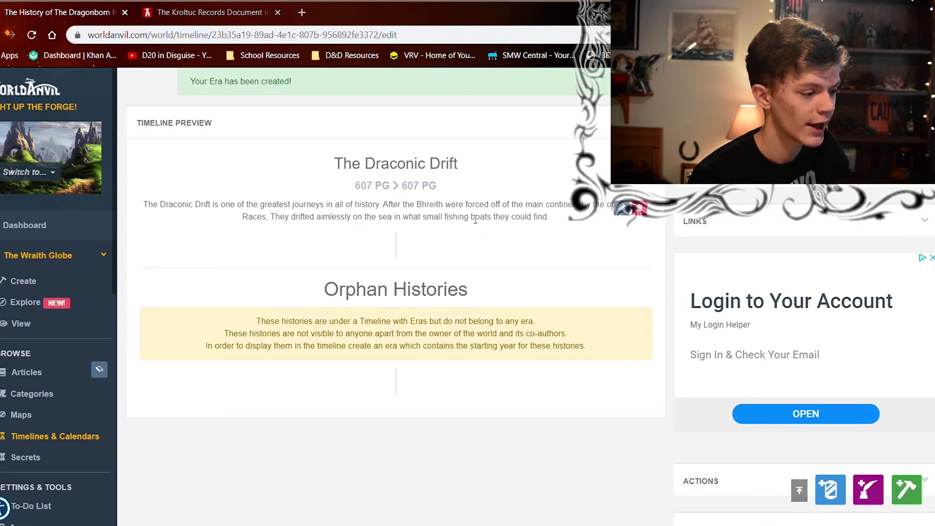
drag(347, 174, 504, 189)
click(504, 189)
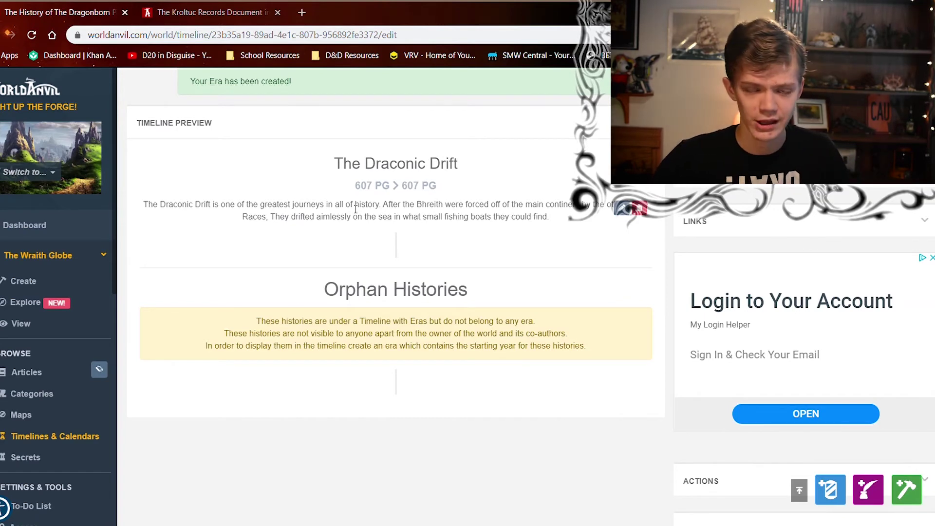
scroll(355, 210, up, 4)
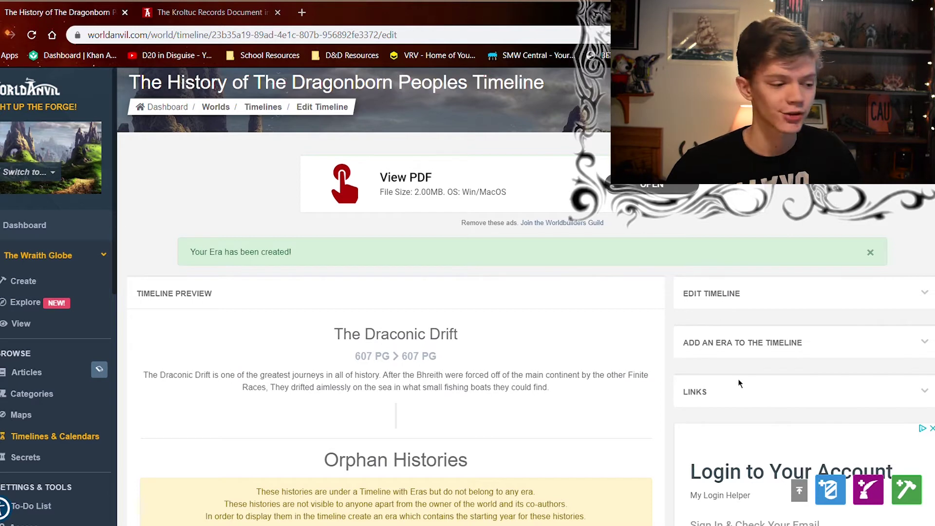
scroll(710, 282, down, 2)
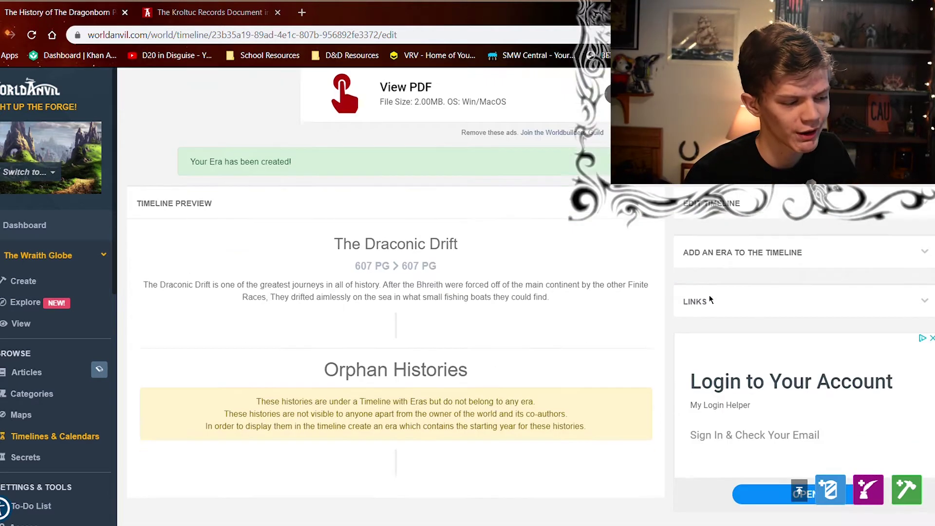
scroll(709, 298, down, 5)
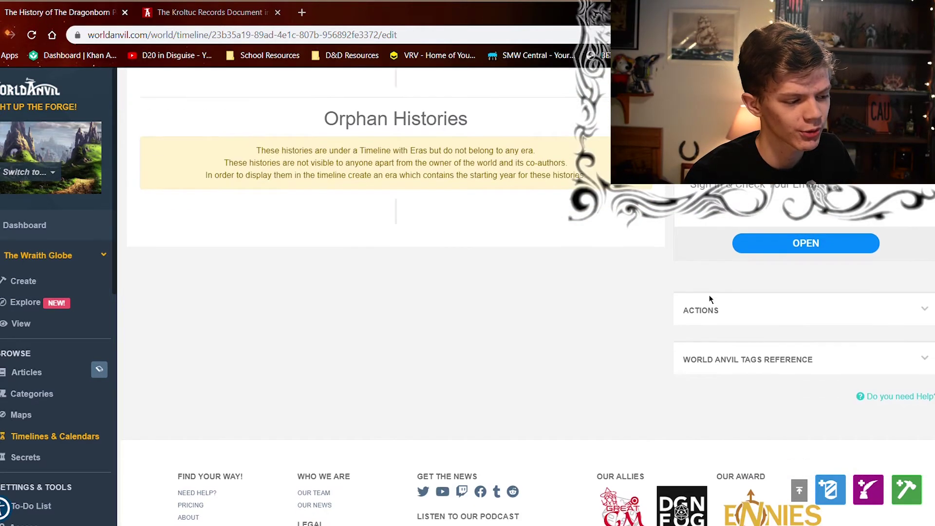
click(720, 320)
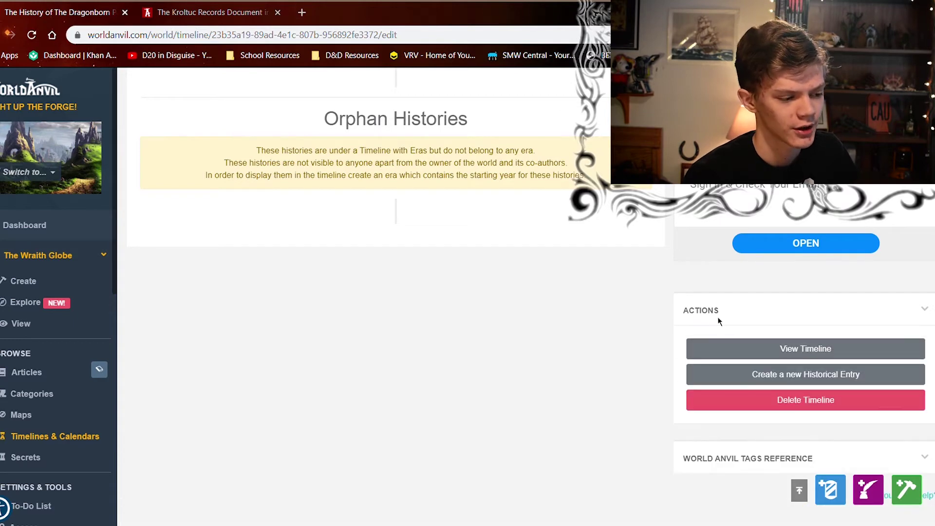
click(733, 377)
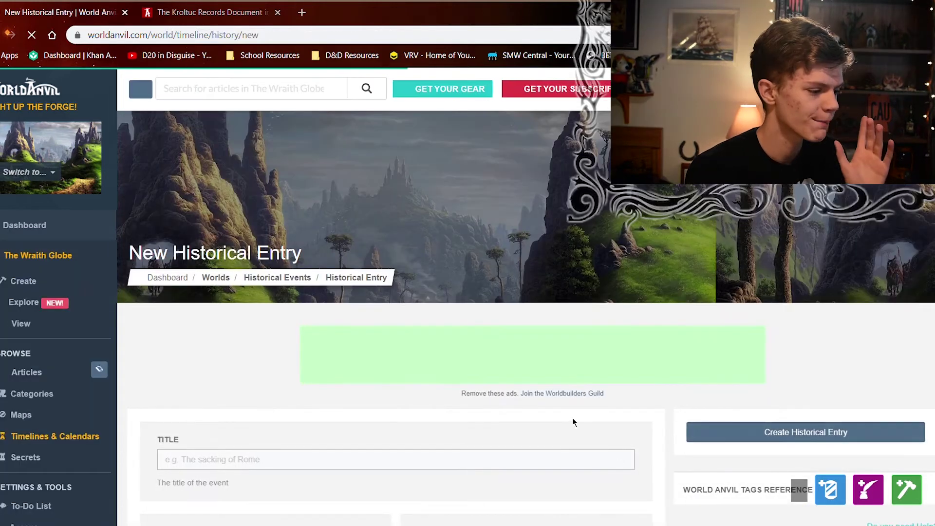
Title the historical entry "The Rebuking of the Dragonborn"
scroll(571, 417, down, 5)
click(594, 126)
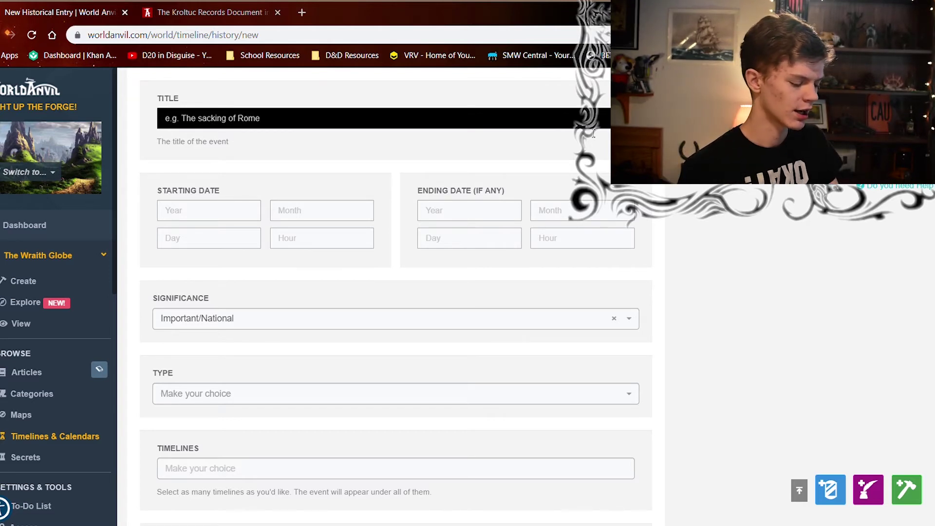
text(The Rebuking of the Dragonborn)
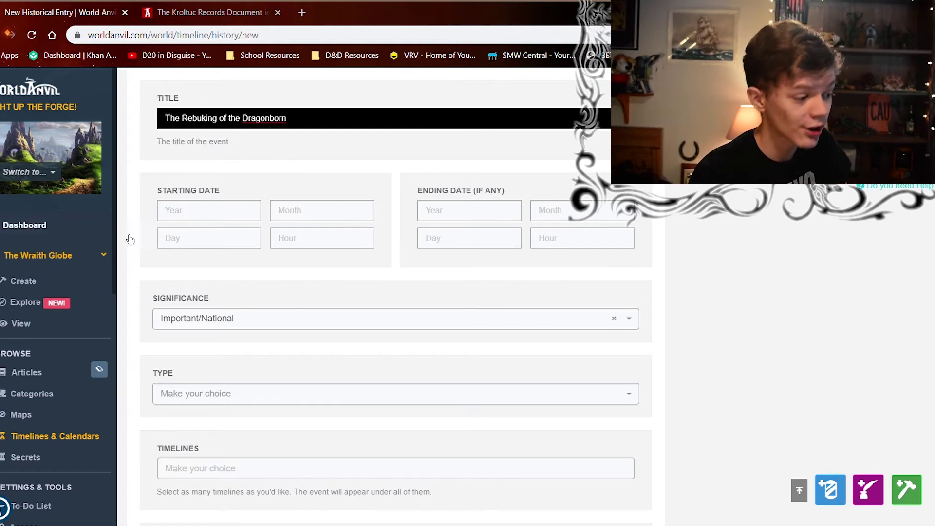
Set the entry's starting date to year 607, month 2, day 13, leaving the ending date empty
click(198, 213)
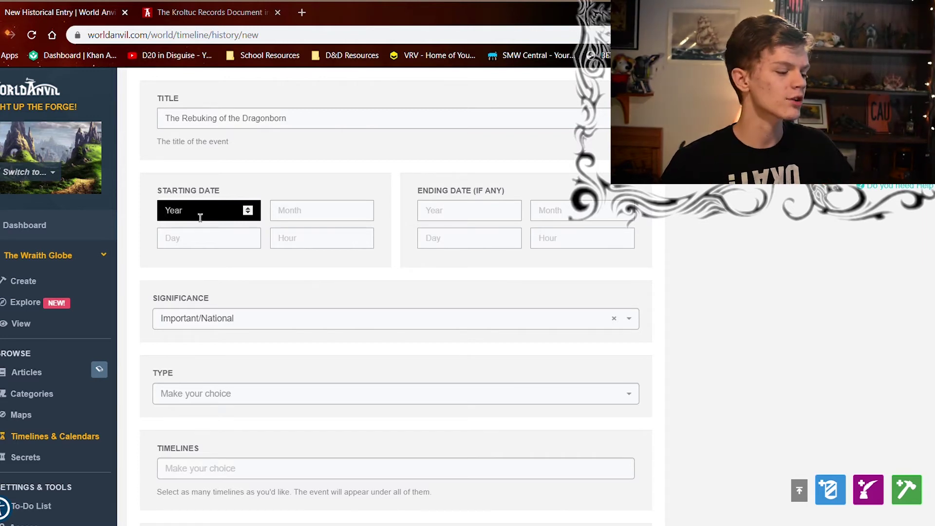
text(607)
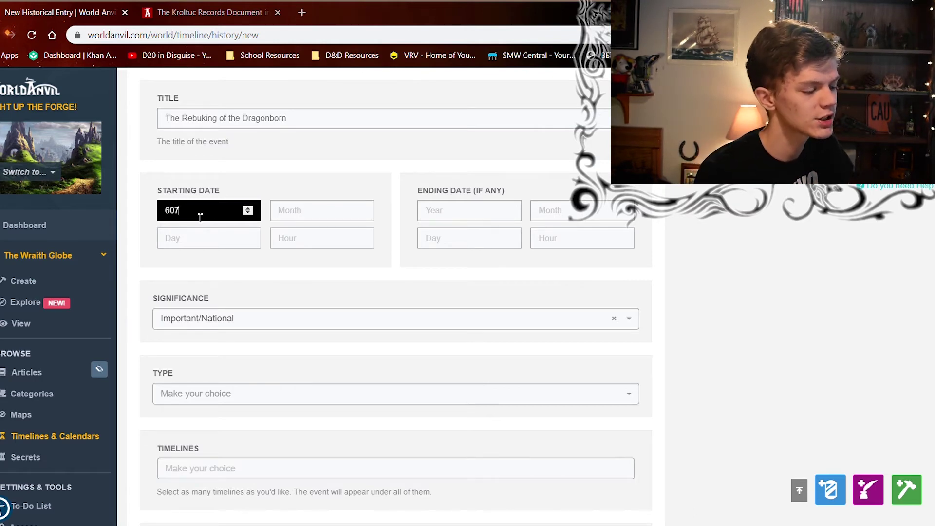
key(Tab)
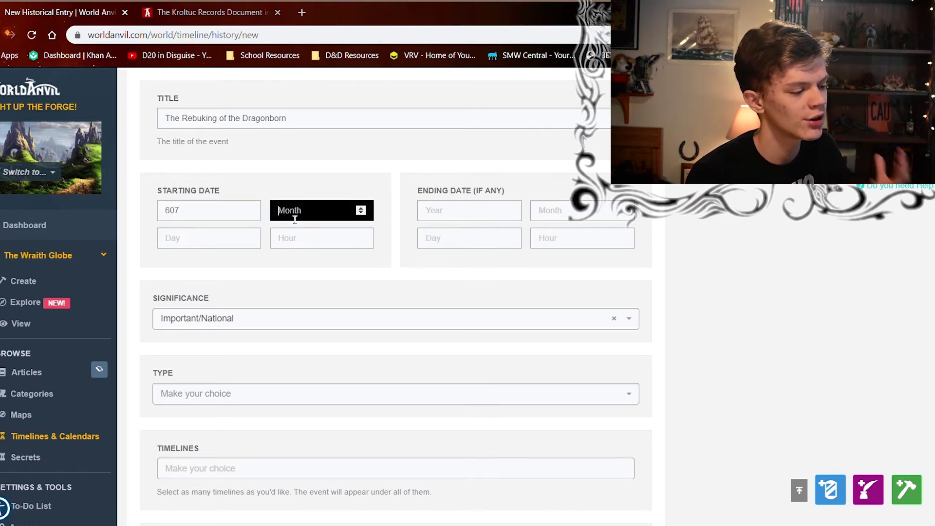
key(Tab)
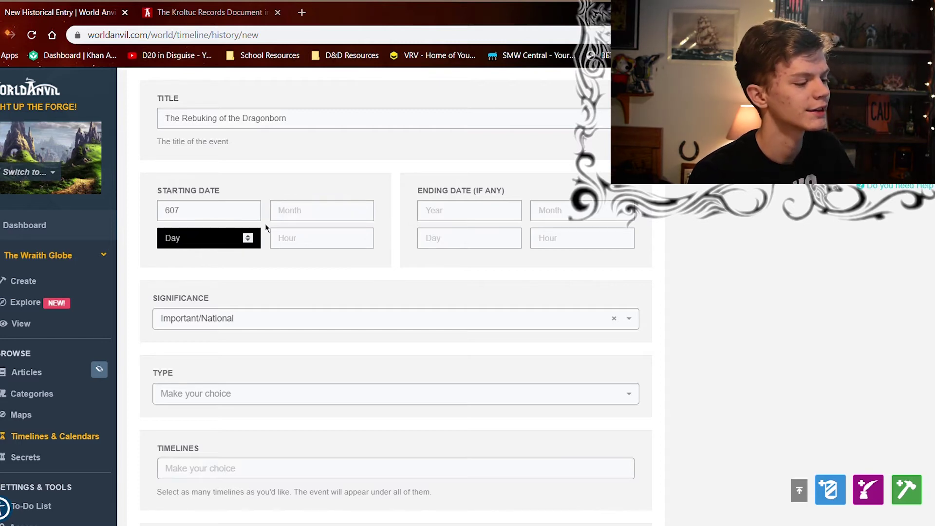
key(shift+Tab)
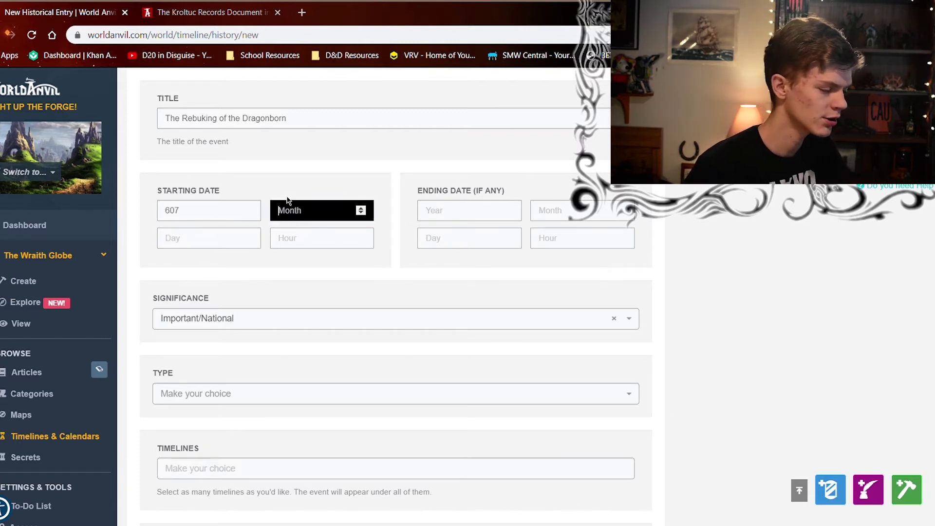
text(2)
click(238, 245)
text(13)
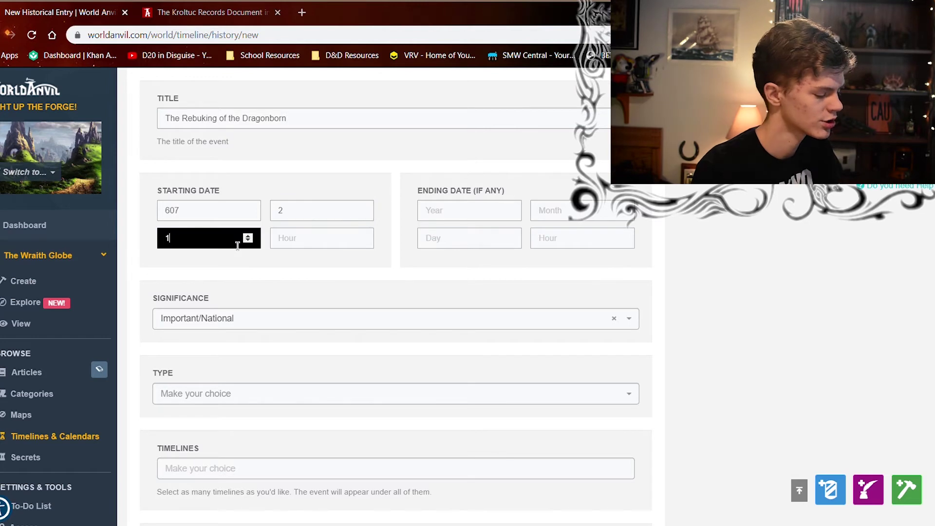
click(483, 216)
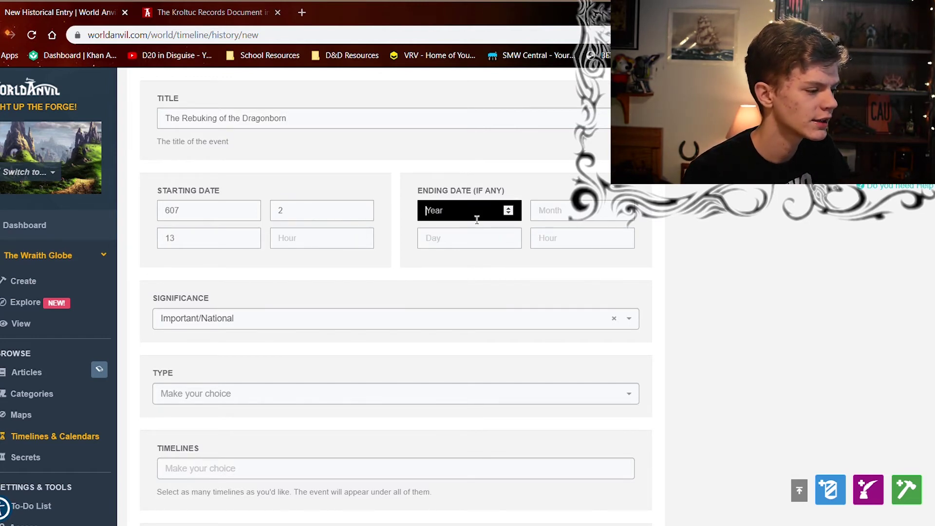
Choose Important/National as the entry's significance and Population Migration / Travel as its type
click(394, 330)
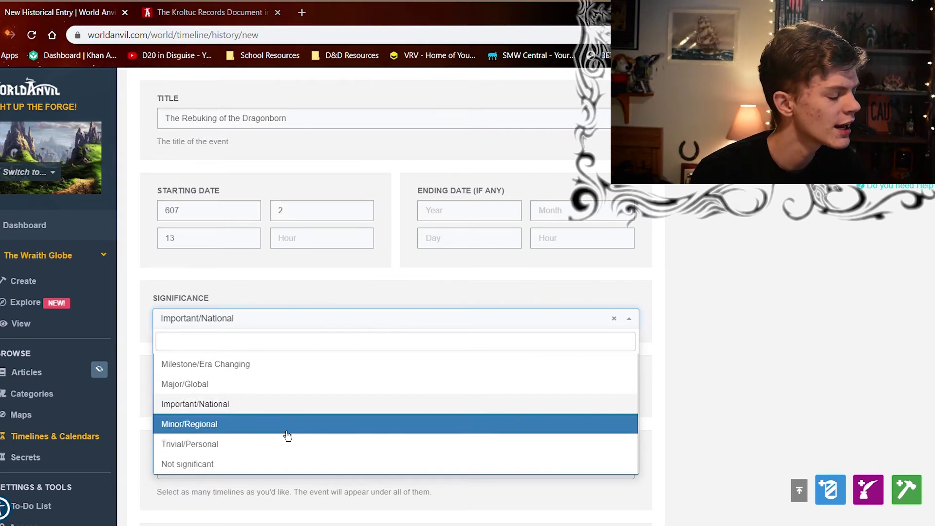
click(330, 411)
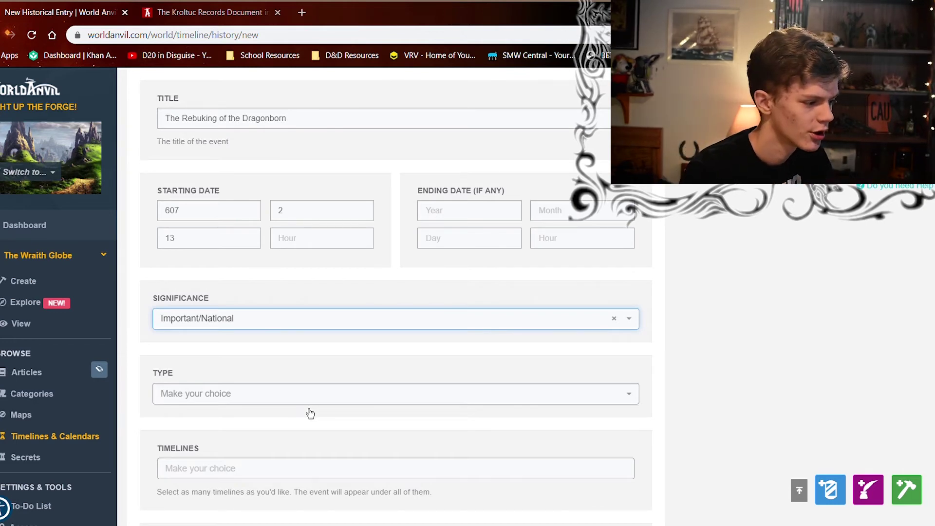
click(307, 404)
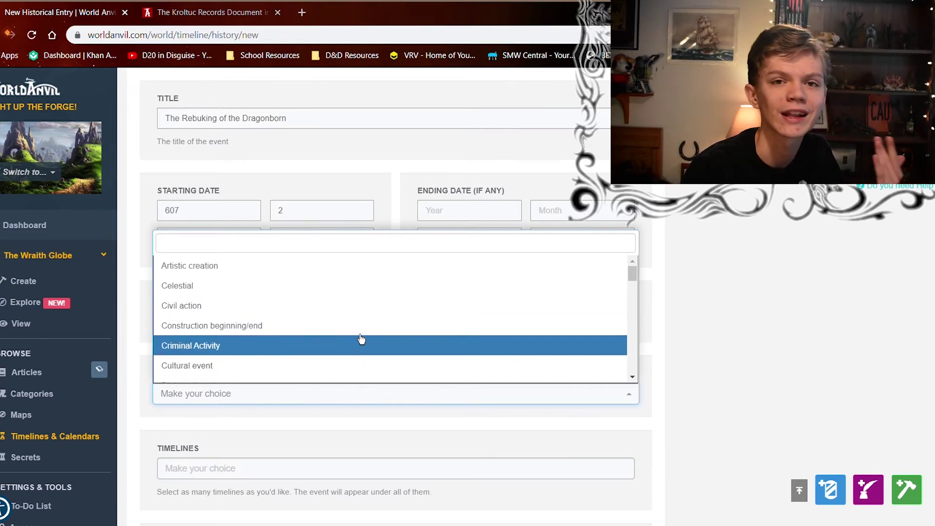
scroll(365, 311, down, 3)
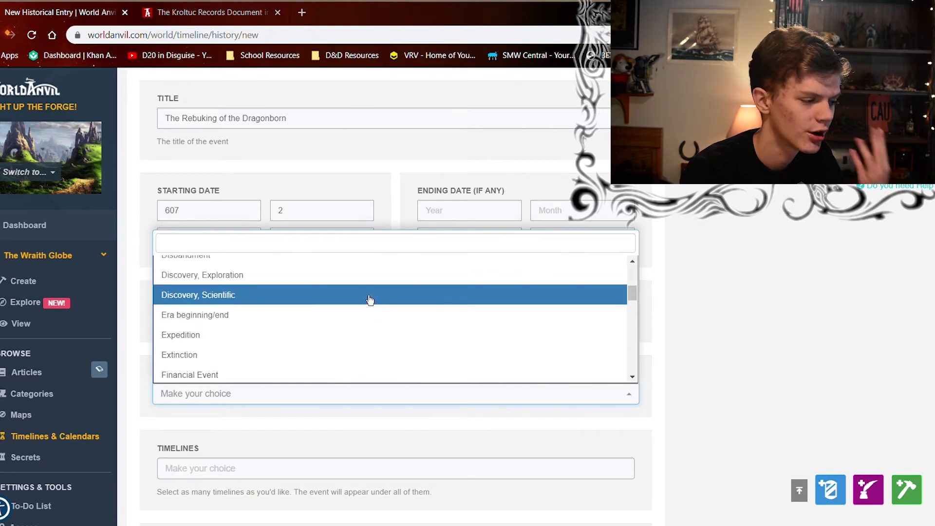
key(Up)
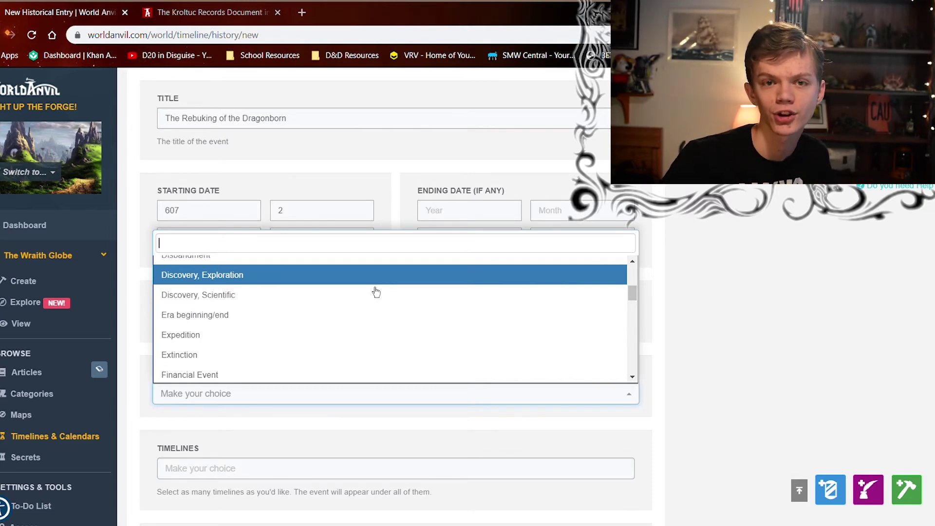
scroll(301, 283, down, 5)
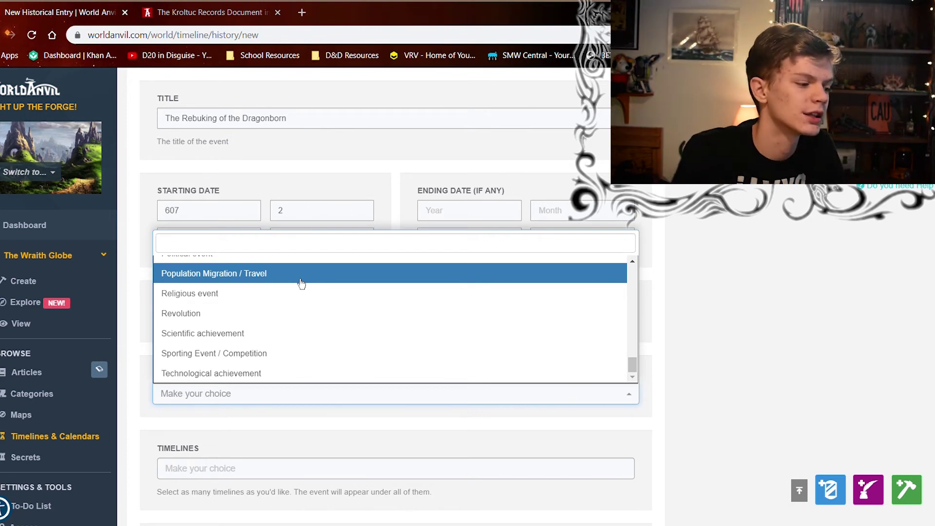
click(298, 279)
Assign the entry to the timelines The History of The Dragonborn Peoples and Multiverse Timeline (Partum Globus)
scroll(282, 334, down, 3)
click(261, 300)
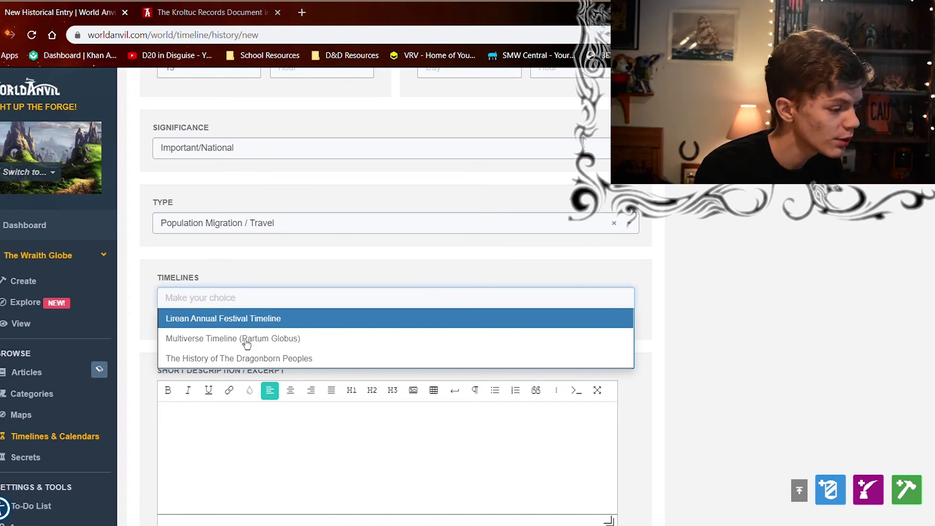
click(241, 358)
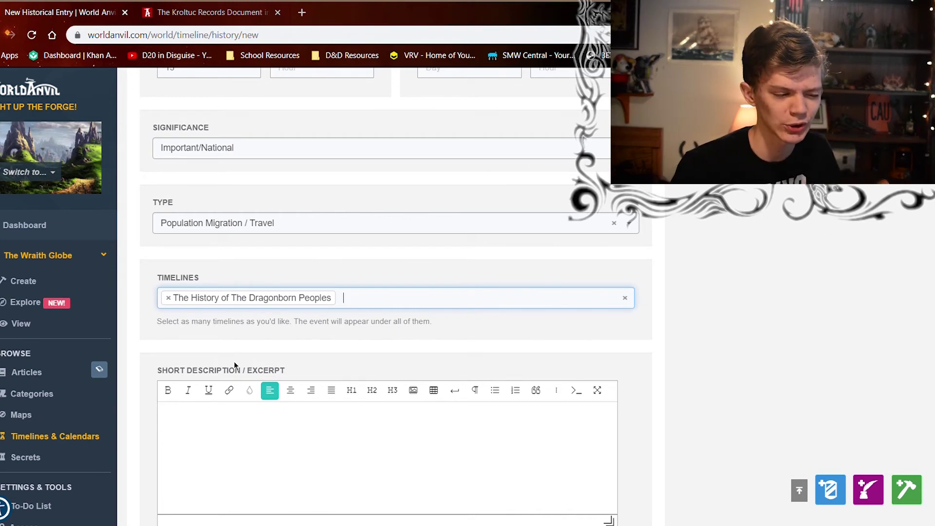
click(350, 302)
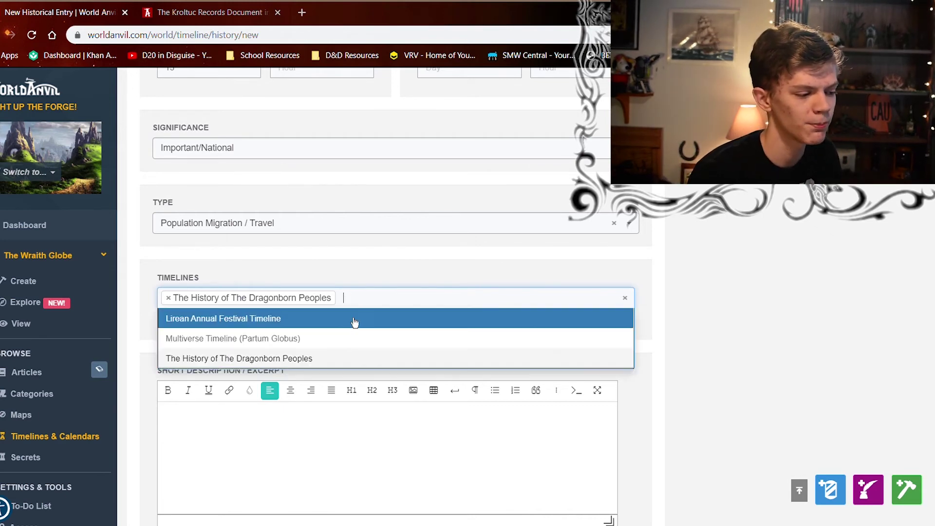
click(333, 340)
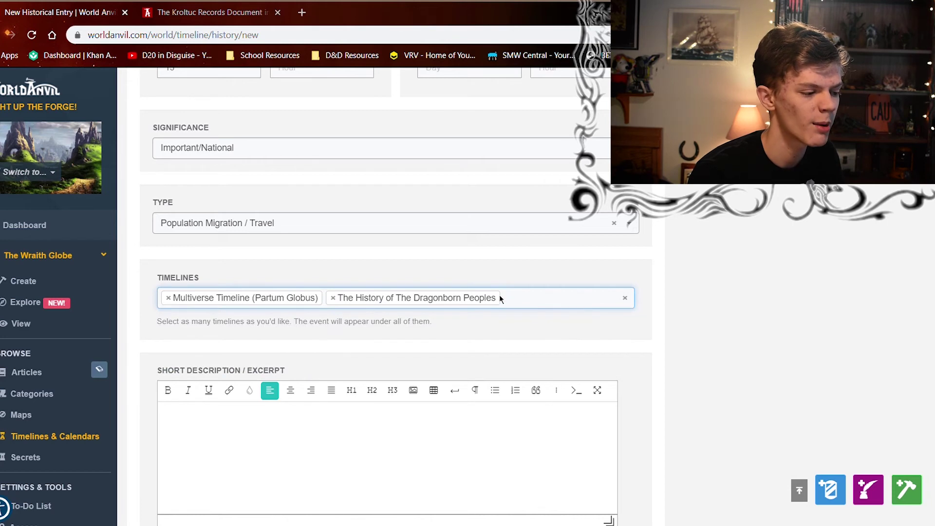
click(530, 305)
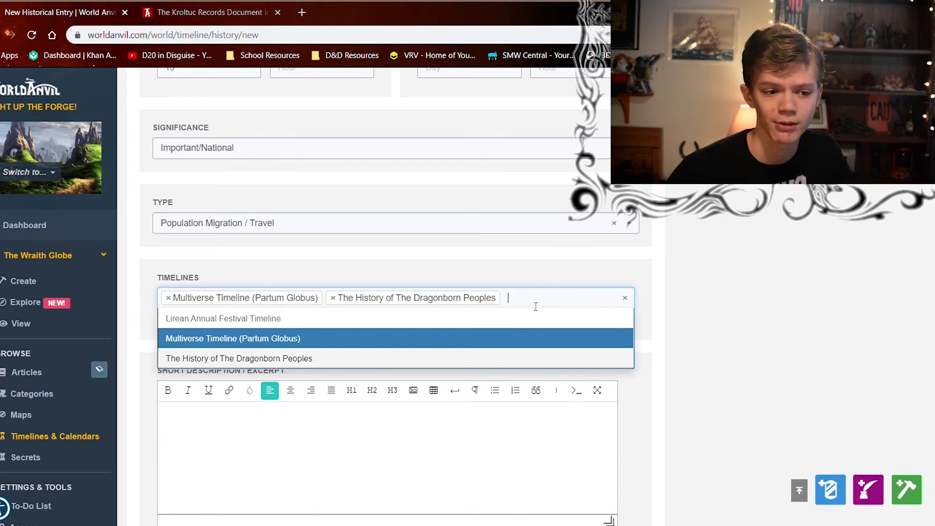
Begin the short description with "After the Draconic age began and the Wraith Globe was filled with monstrous Dragons, the Finite Races turned on one another."
scroll(535, 307, down, 5)
click(484, 178)
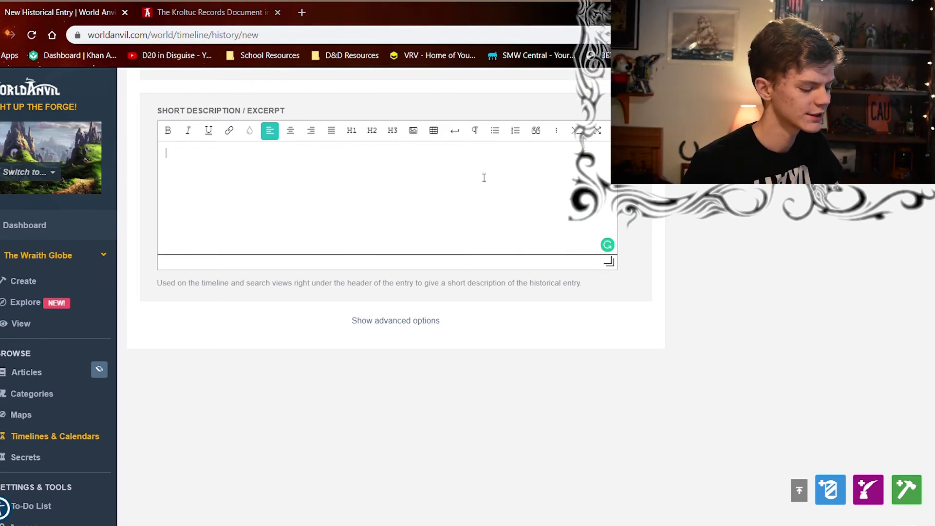
text(After )
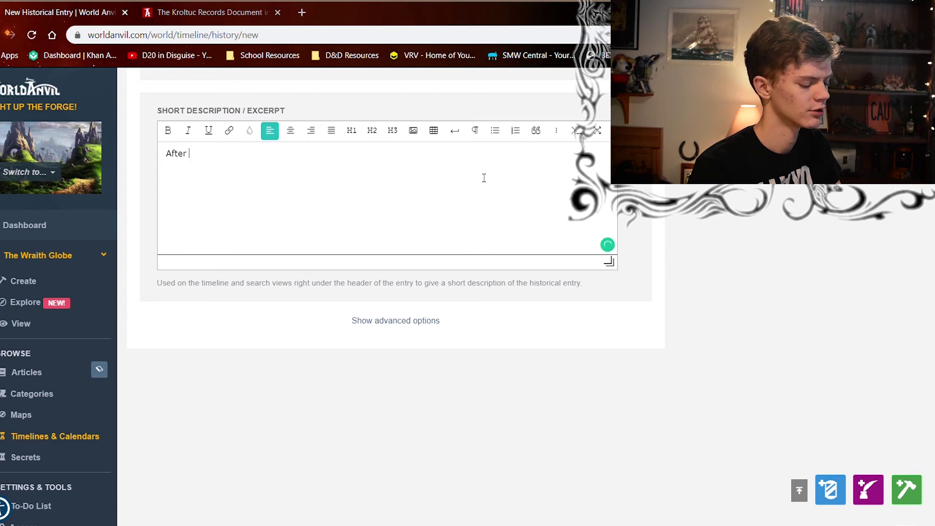
text(the Draconic age )
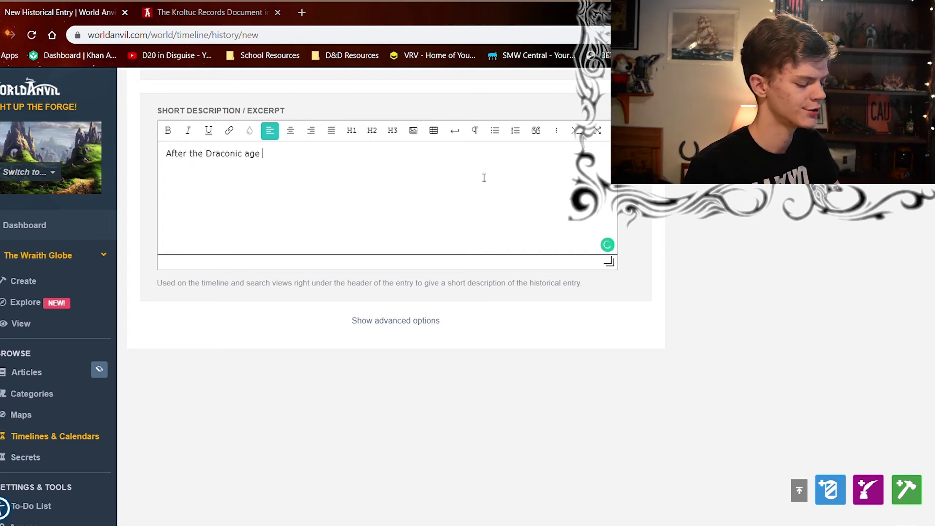
text(began and the Wraith Globe was filled with)
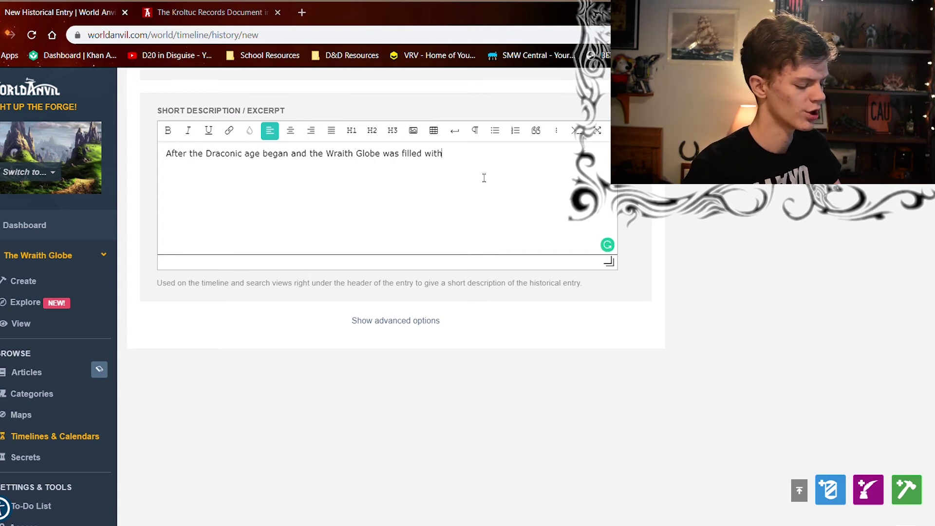
text( monstrous Dragons,)
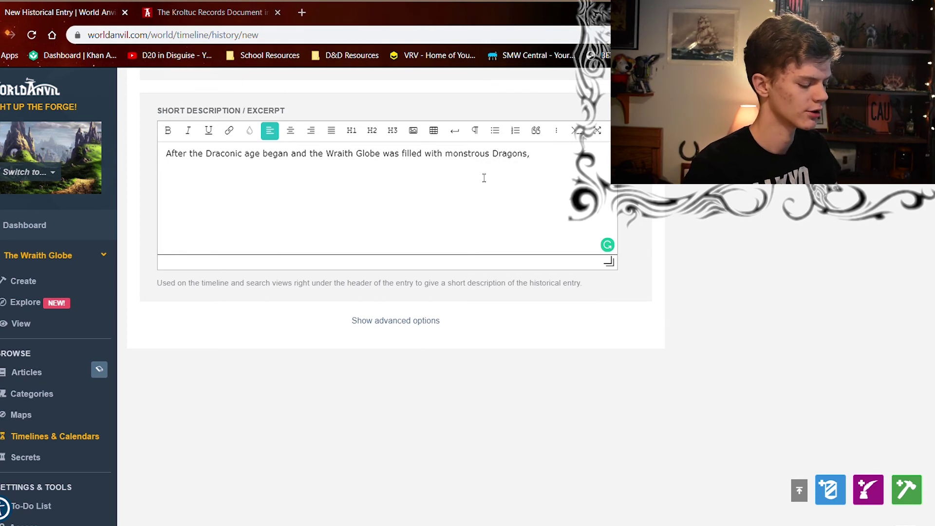
text( the Finite Races turned on)
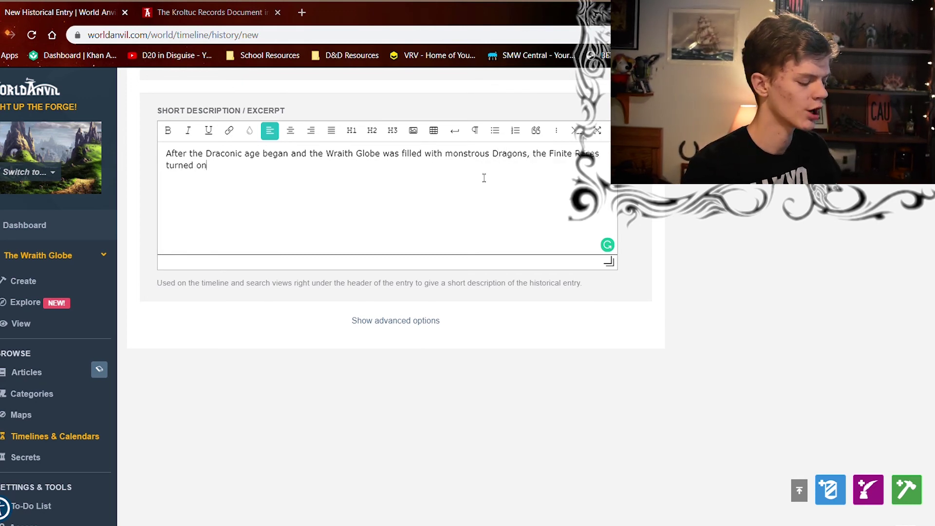
text( one another. T)
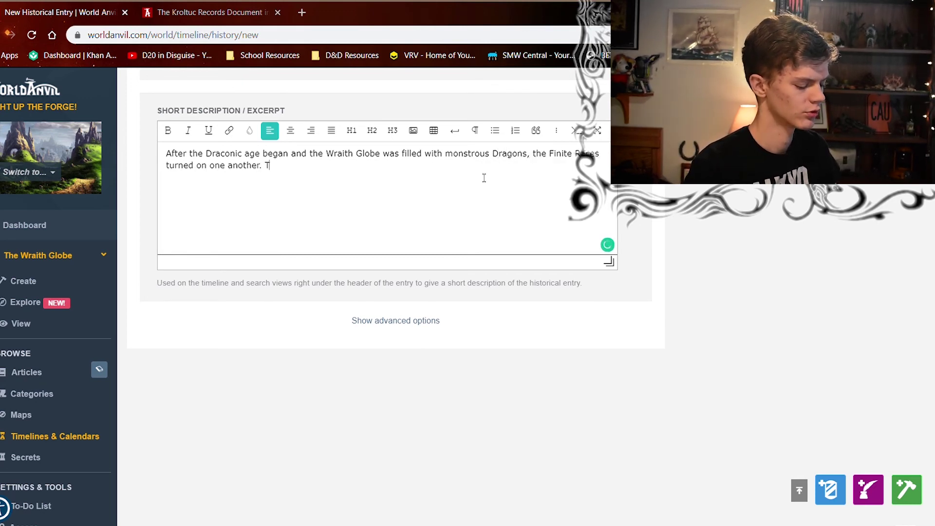
Continue the description with "The Dragonborn, despised for their draconic heritage, were rebuked and forced right off of the Main Continent,", correcting the spelling of "rebuked"
text(he Dragonborn, despised for )
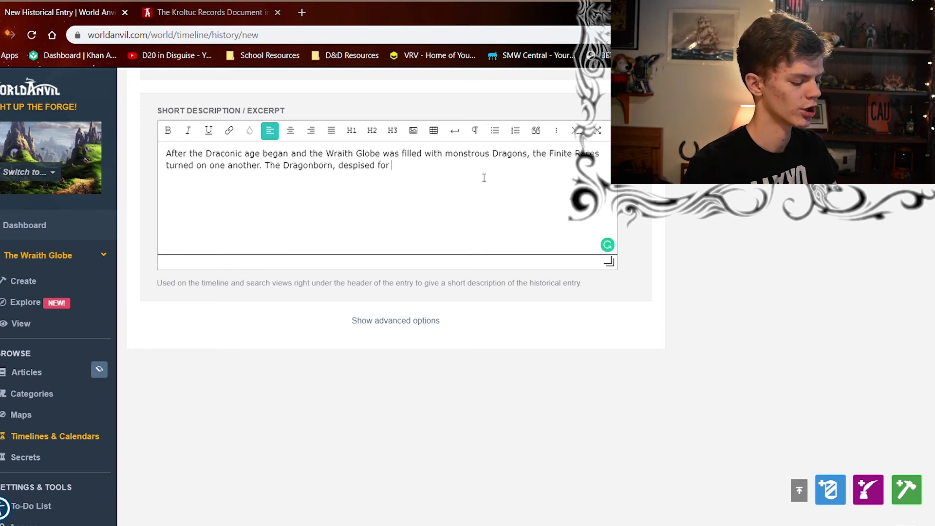
text(their draconic he)
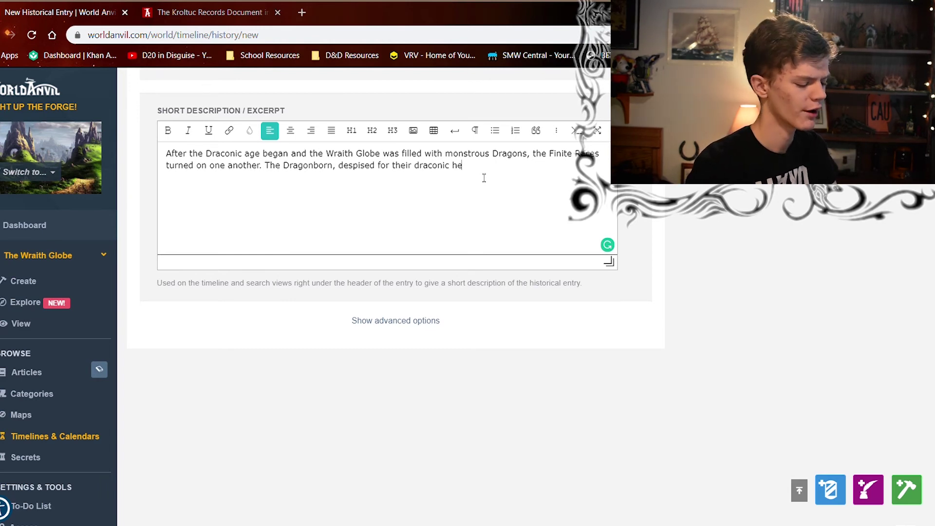
text(ritage, were rebujked and forced right )
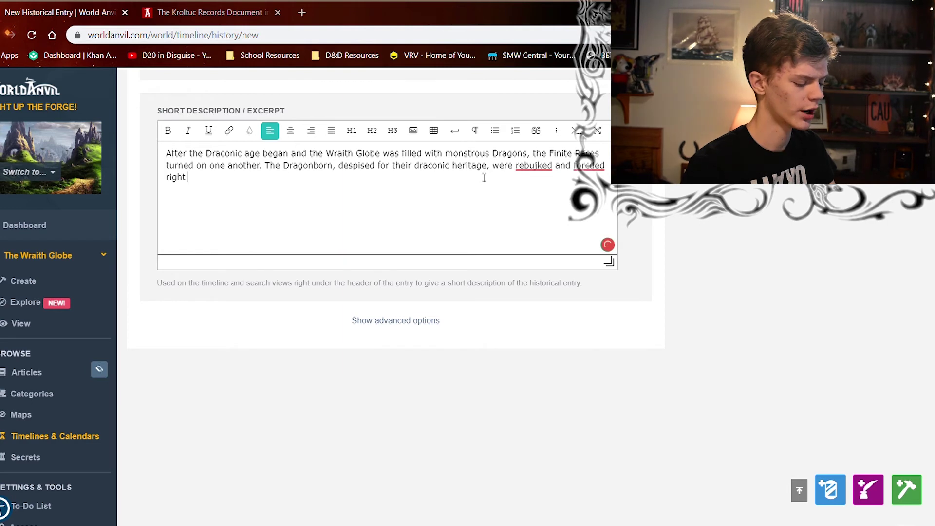
text(off of the Manin Continent, the)
key(BackSpace)
key(BackSpace)
key(BackSpace)
click(531, 92)
Remove "and forced" after "rebuked" and finish the sentence with "forced to drift away to an unknown fate..."
drag(555, 165, 159, 174)
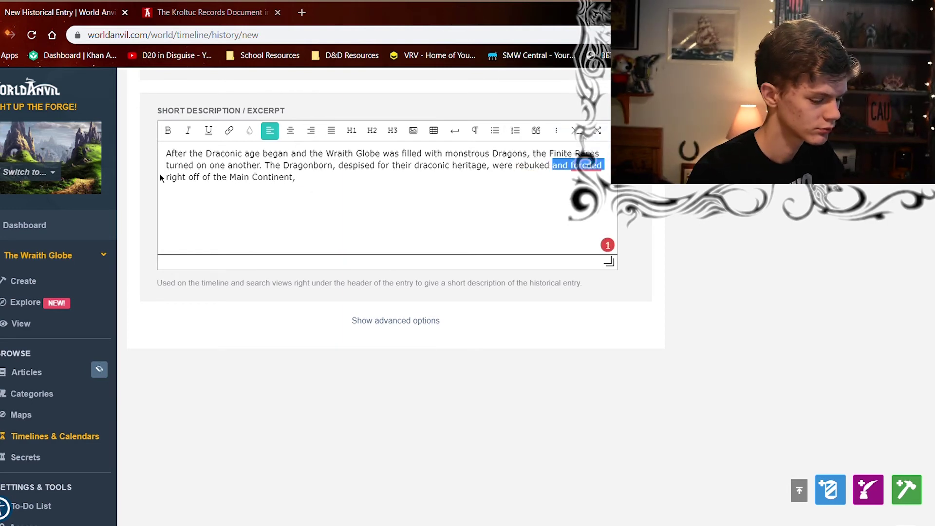
key(BackSpace)
click(370, 188)
text(forced to drift away to)
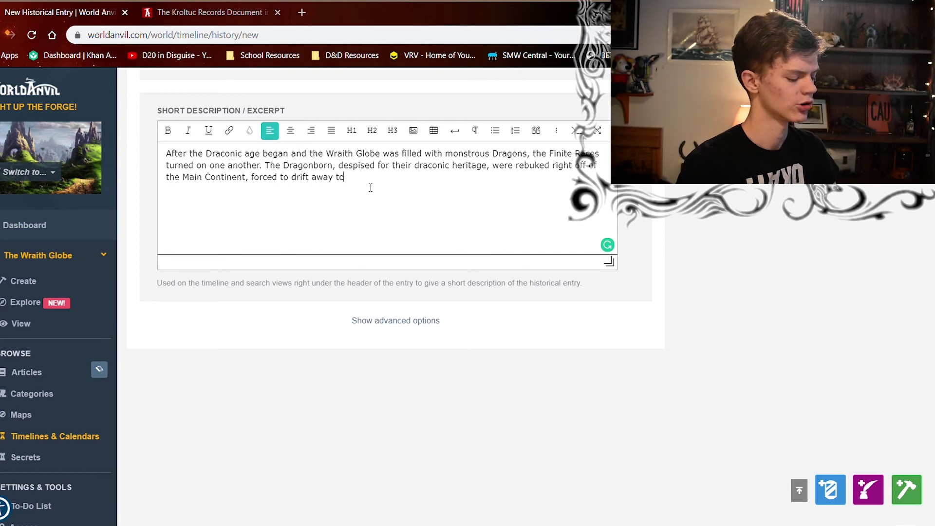
text( an unknown fate...)
double_click(375, 178)
text(unknown)
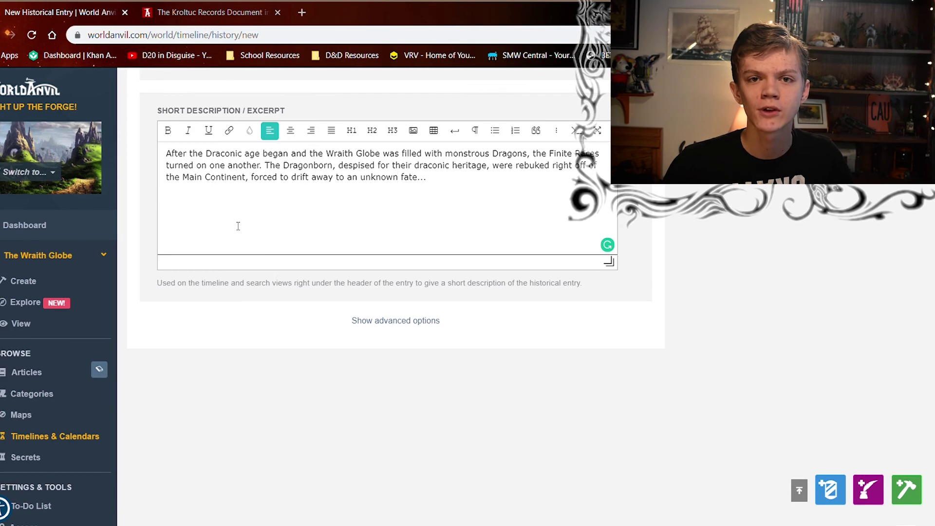
Create the historical entry The Rebuking of the Dragonborn from the completed form
scroll(568, 317, up, 3)
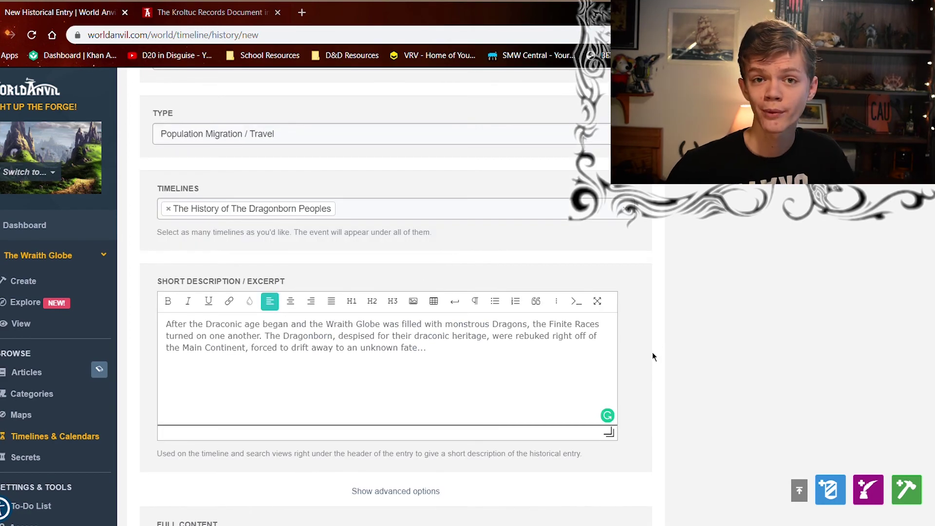
scroll(649, 355, up, 10)
scroll(656, 370, down, 3)
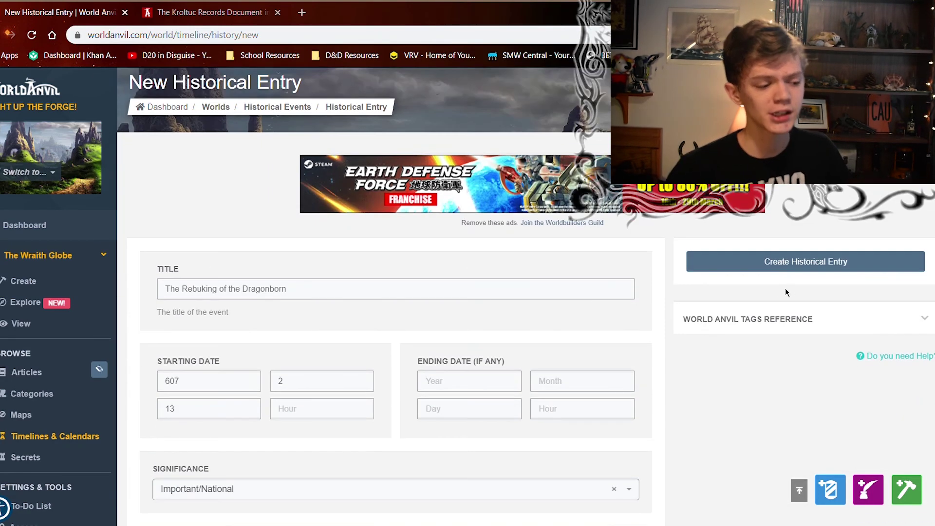
click(818, 264)
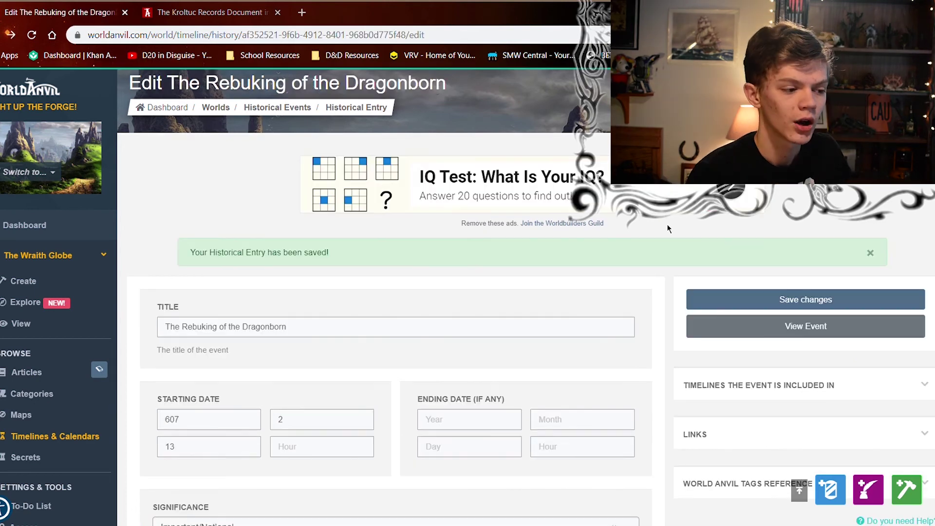
Open the timeline The History of The Dragonborn Peoples from the list of timelines that include the saved entry
scroll(752, 255, down, 3)
click(755, 223)
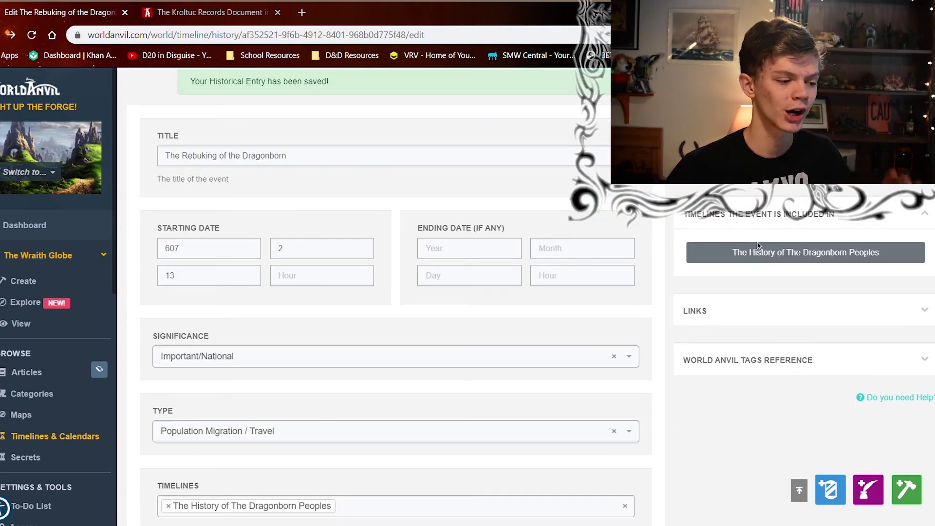
click(760, 262)
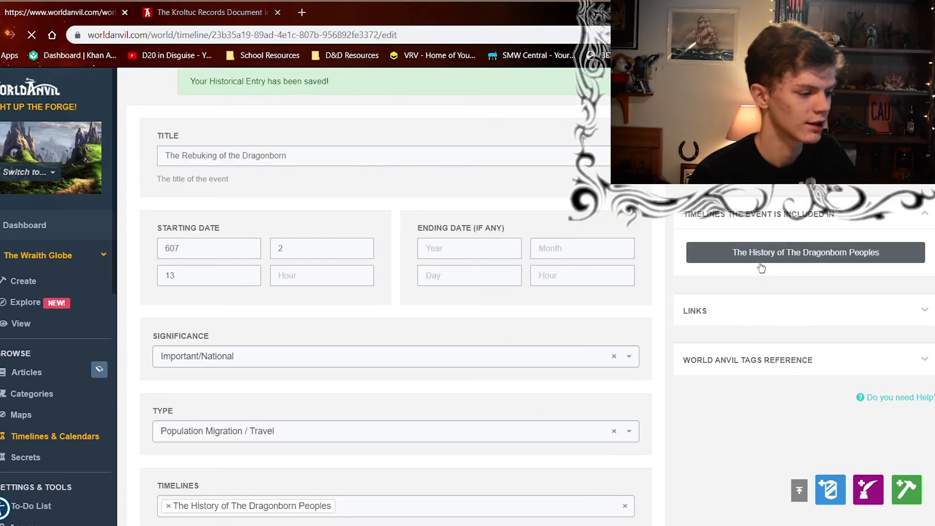
scroll(635, 235, down, 7)
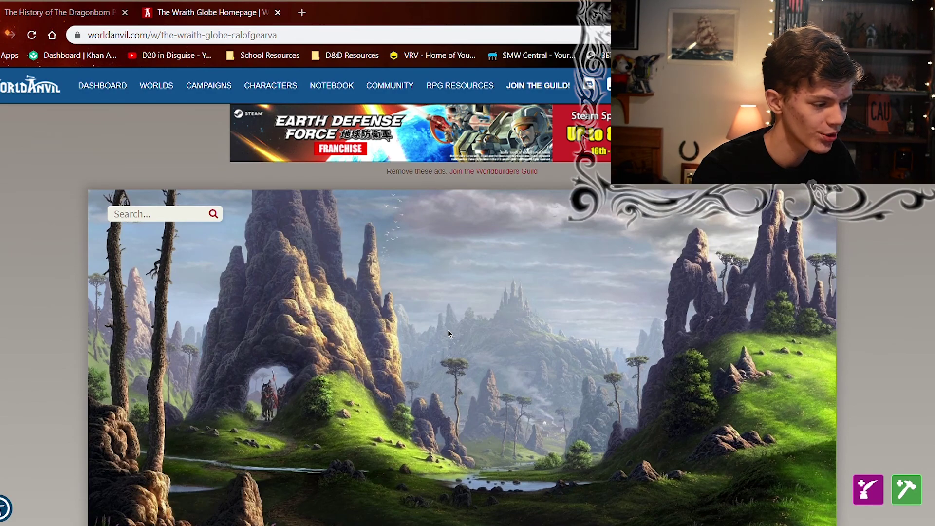
Open The History of the Dragonborn Peoples from the world homepage's timelines and examine the new entry under The Draconic Drift
scroll(449, 331, down, 15)
scroll(449, 331, down, 12)
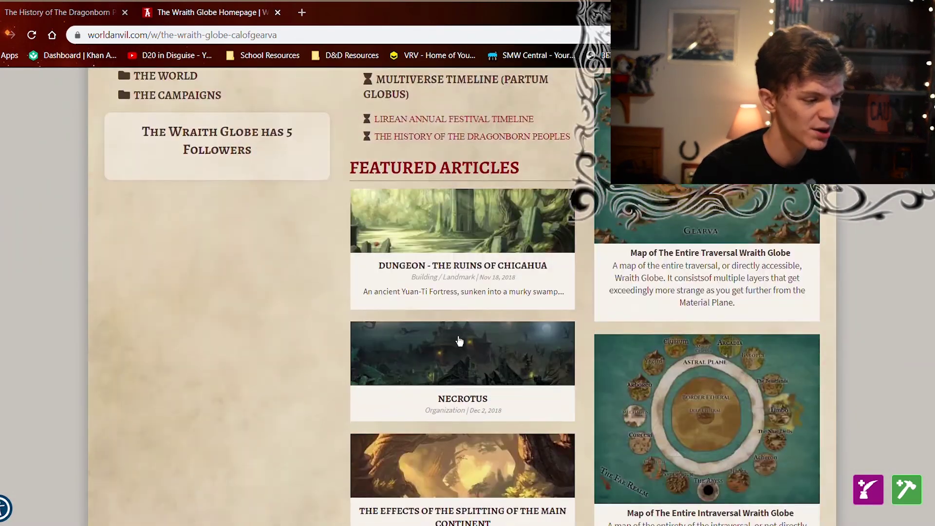
scroll(457, 340, up, 3)
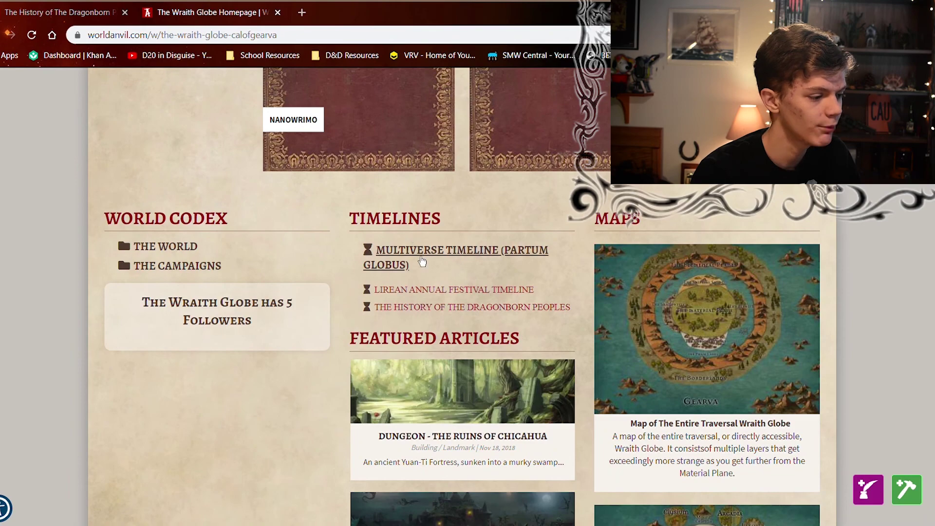
click(406, 308)
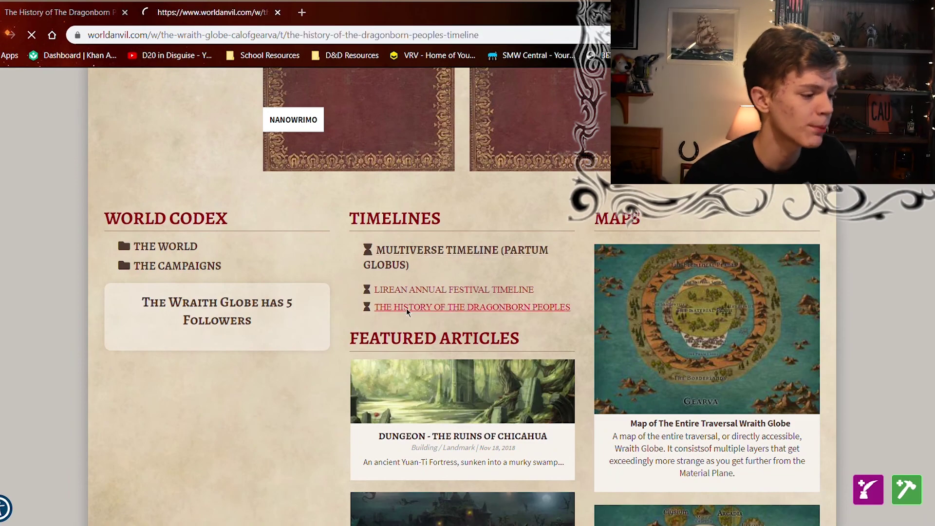
scroll(413, 301, down, 6)
scroll(419, 291, down, 5)
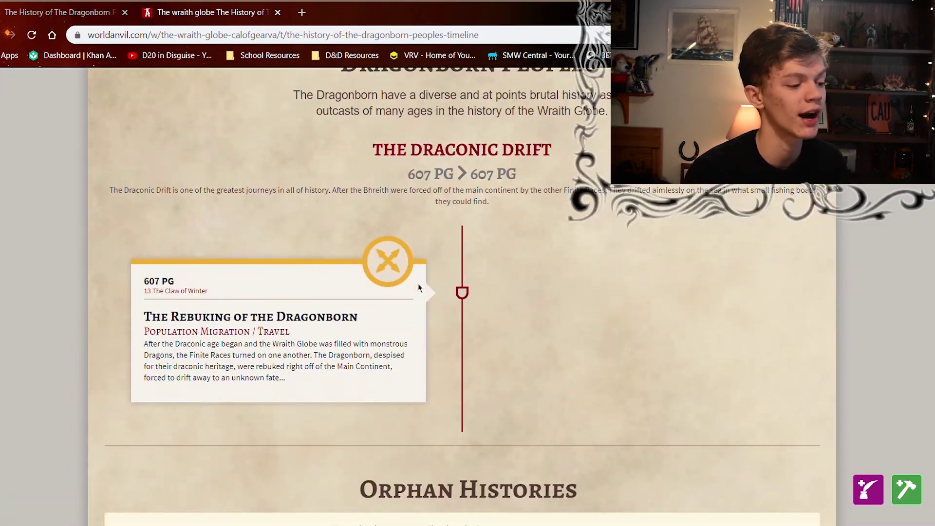